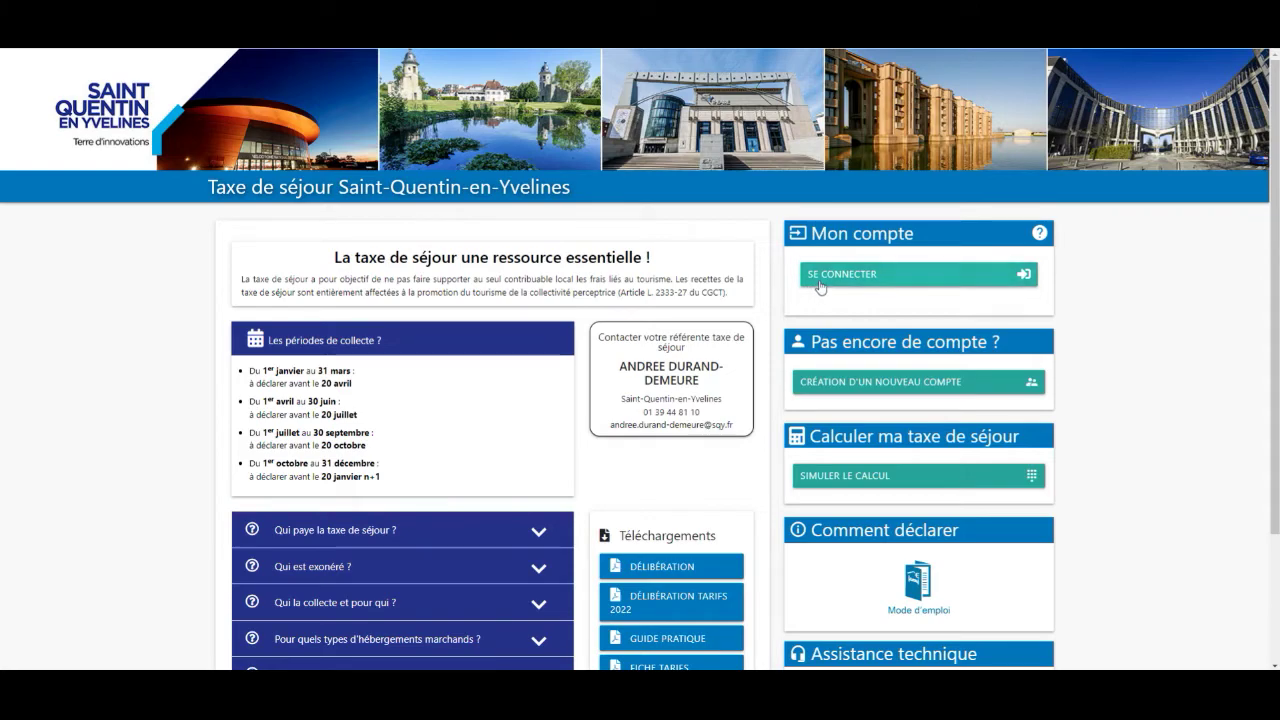
Go to the Connexion login page from SE CONNECTER under Mon compte.
click(820, 283)
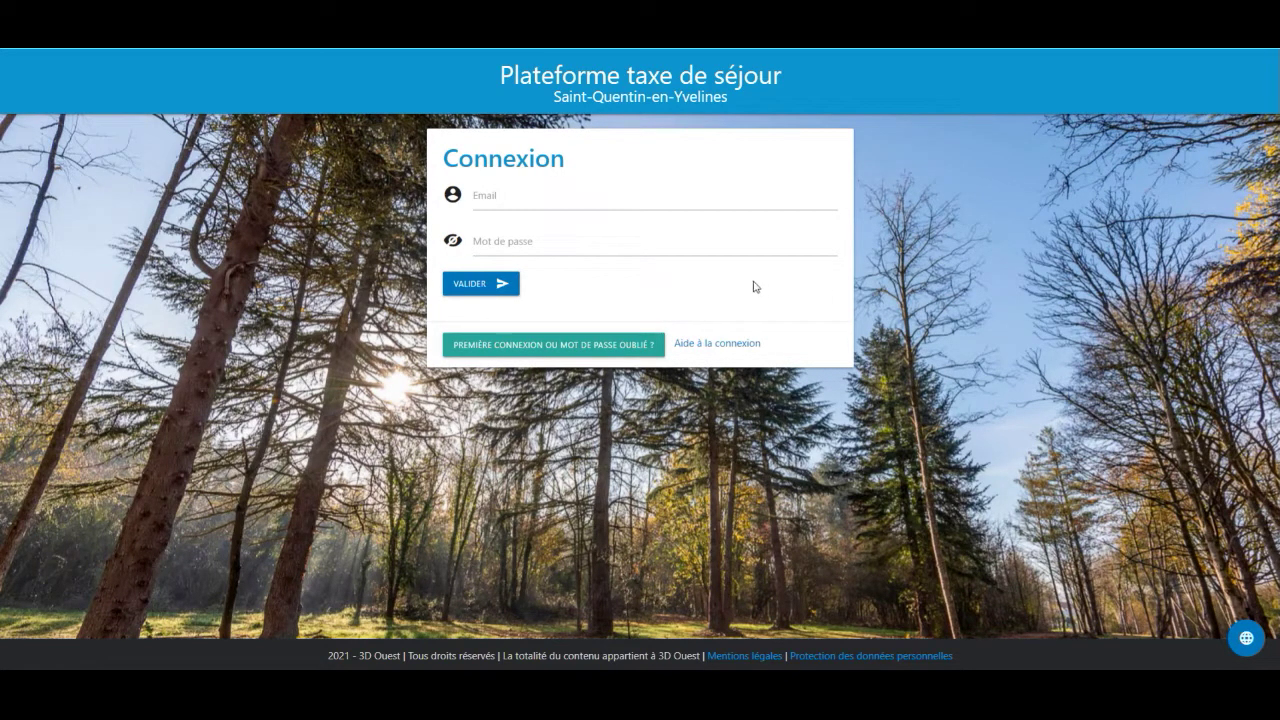
Request a password-creation link for the account e-mail, then set and confirm a compliant new password.
click(508, 356)
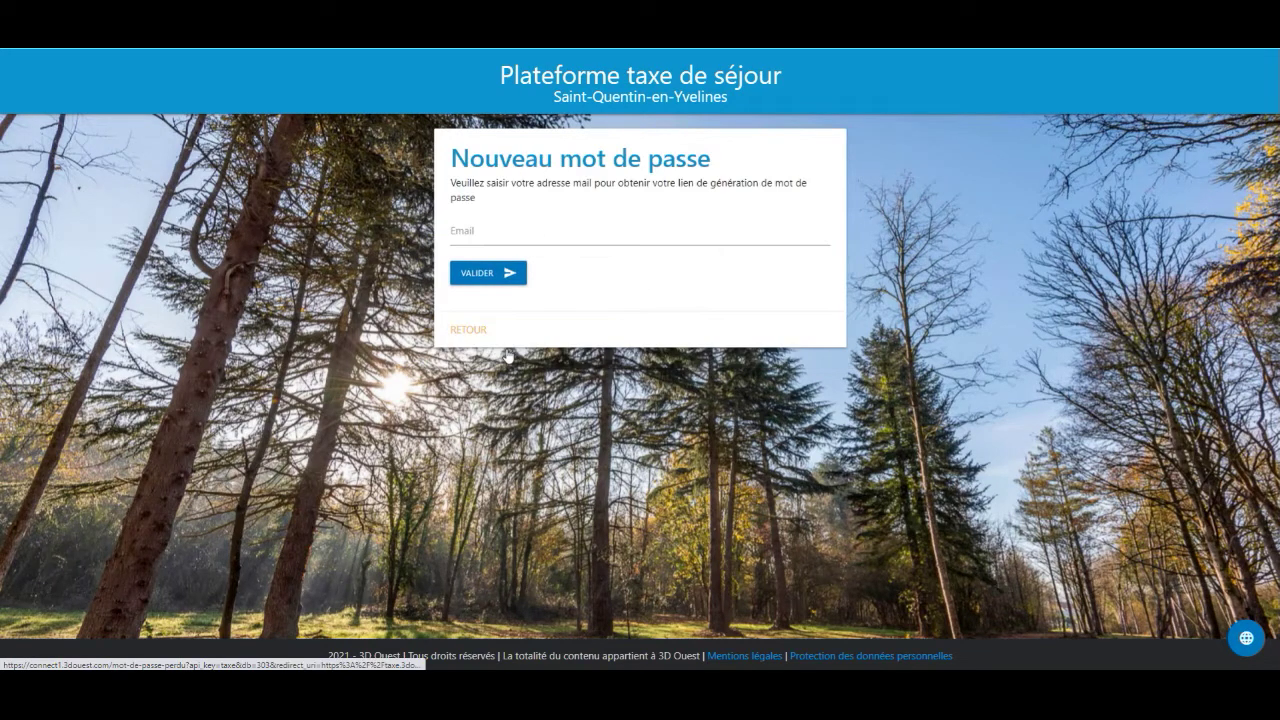
click(482, 236)
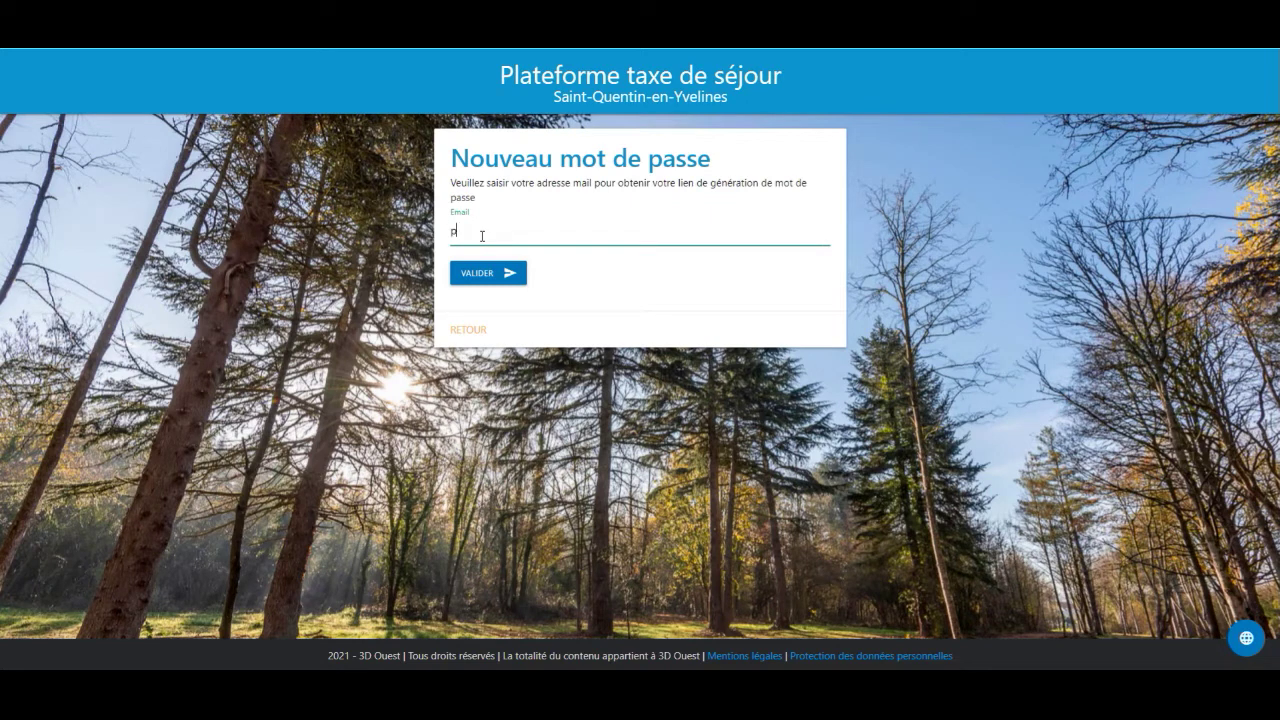
click(477, 278)
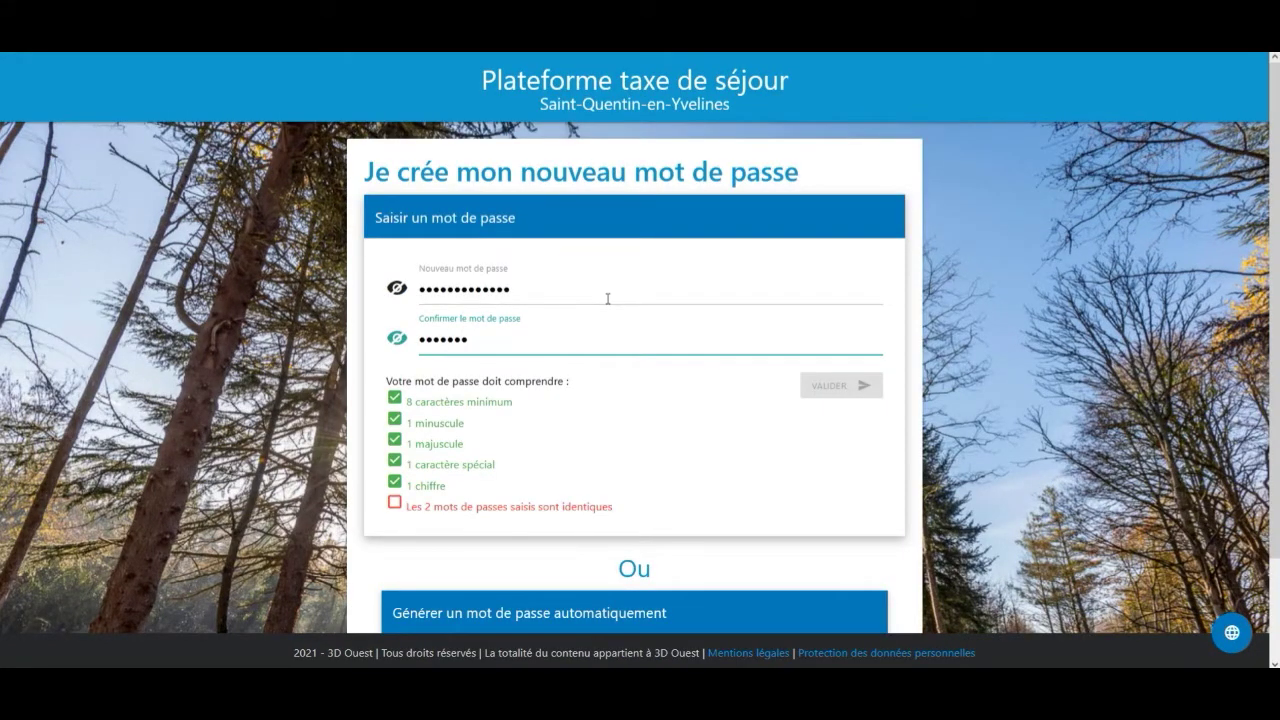
text(••)
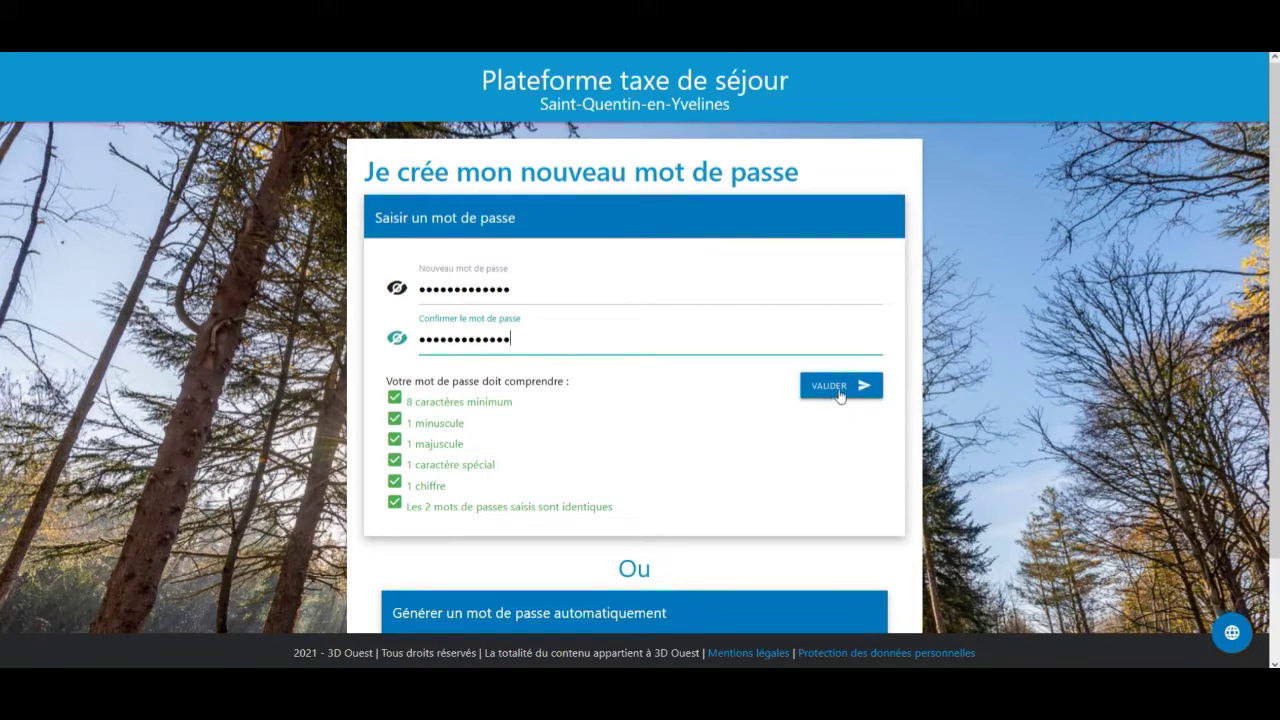
click(840, 396)
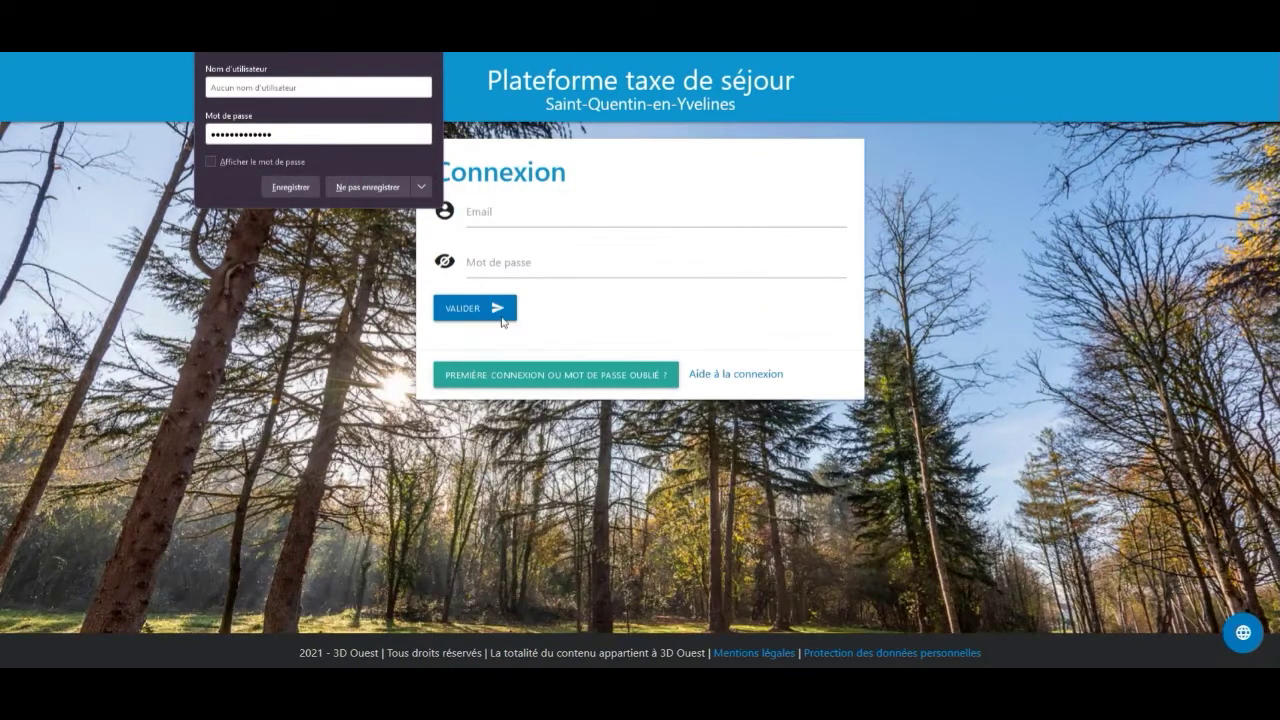
Decline the browser's save-password prompt and sign in with the account e-mail and new password.
click(386, 190)
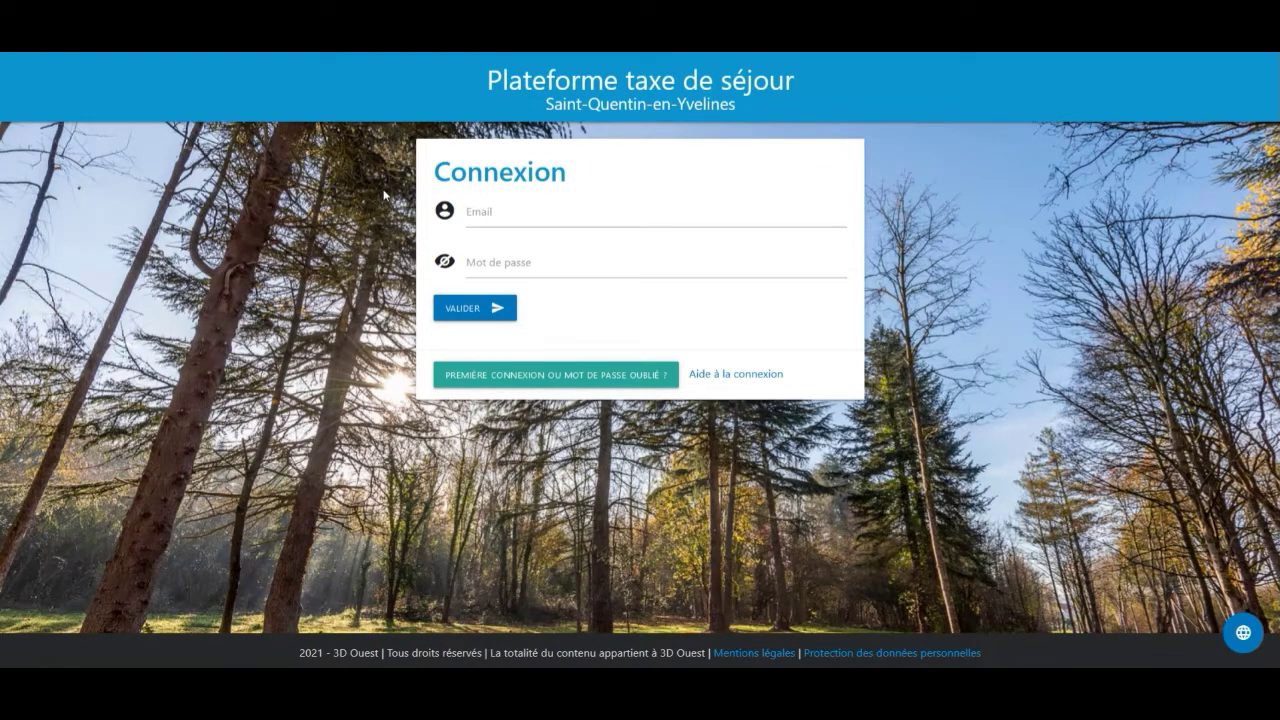
text(xx)
text(xx)
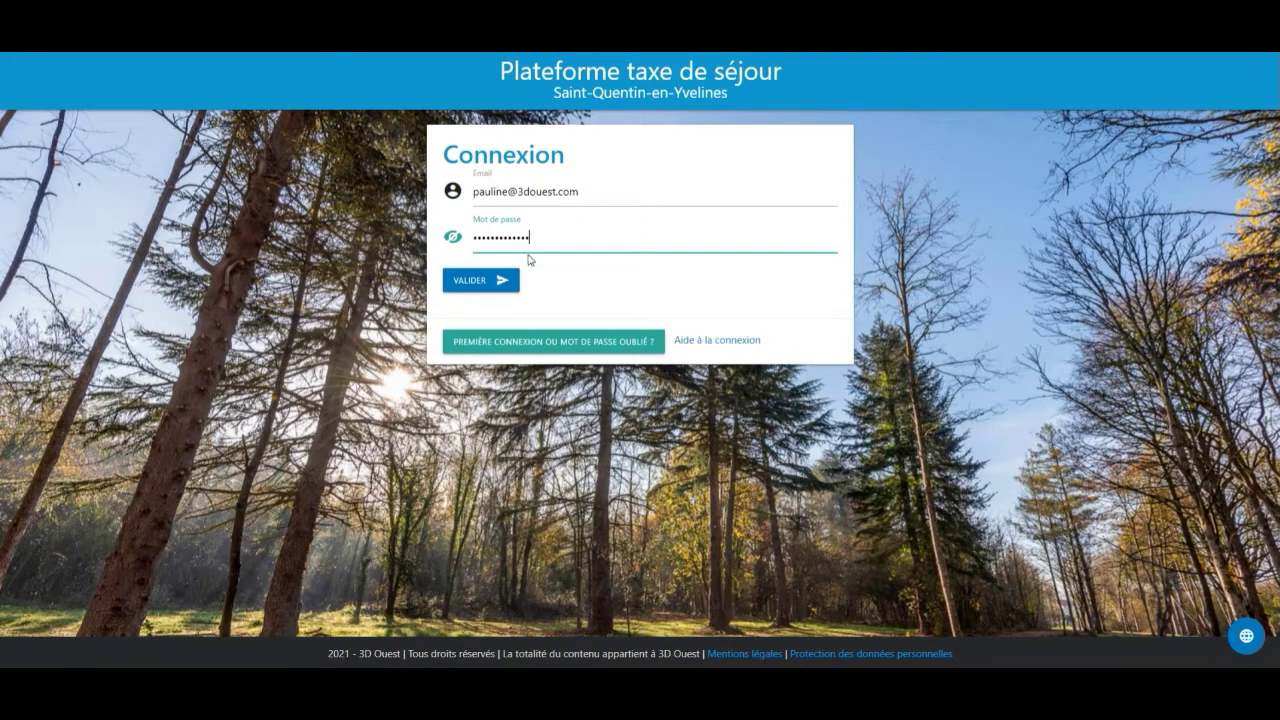
click(496, 285)
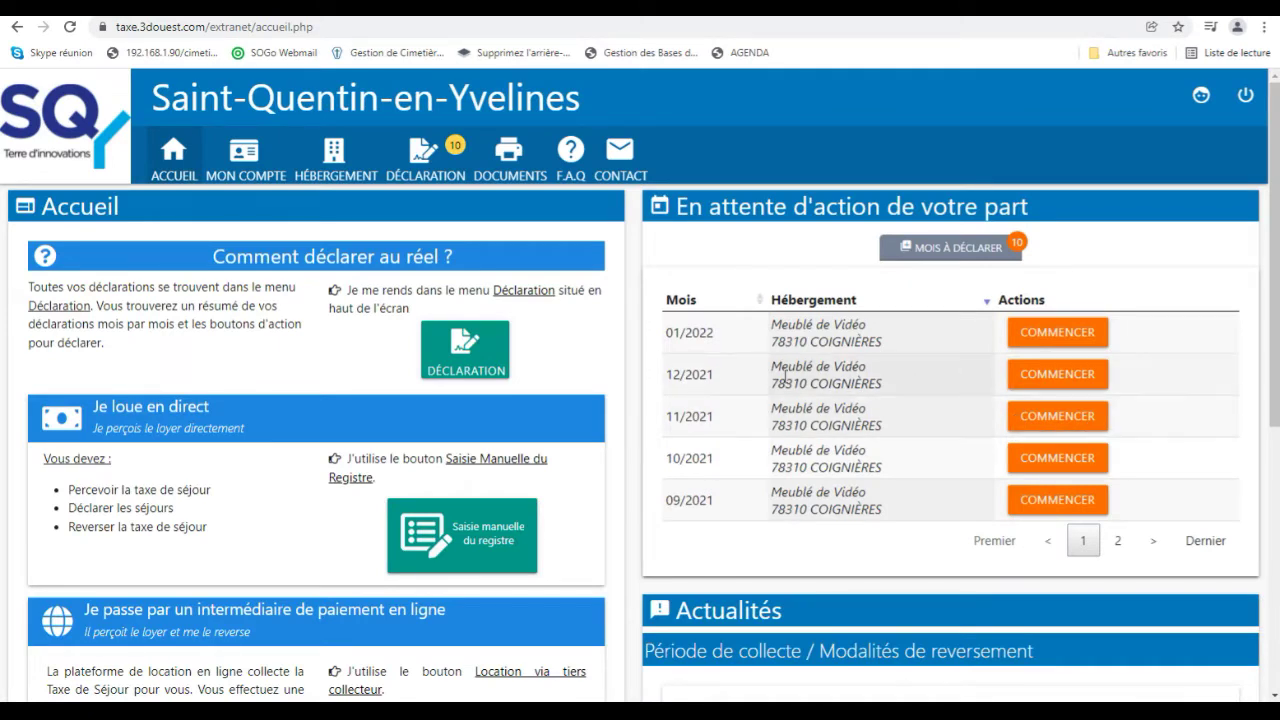
Begin a Saisie manuelle du registre declaration for Août 2021 on Meublé de Vidéo.
click(432, 179)
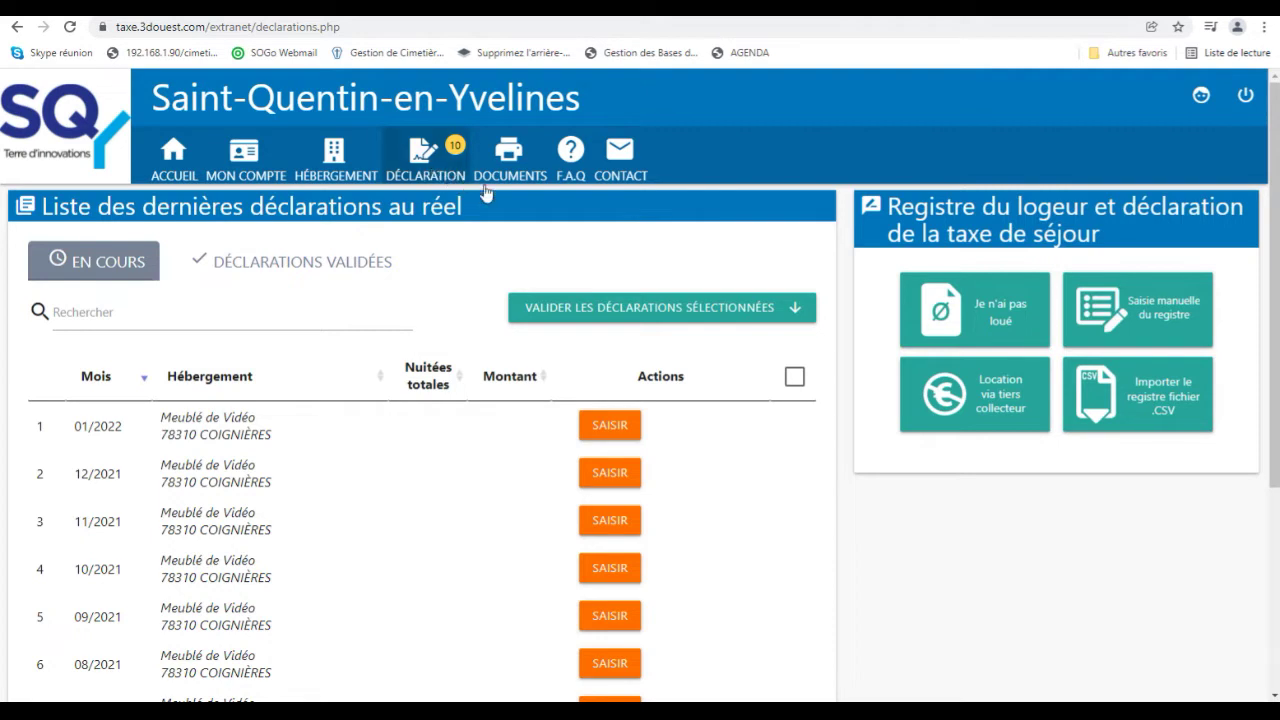
click(1136, 341)
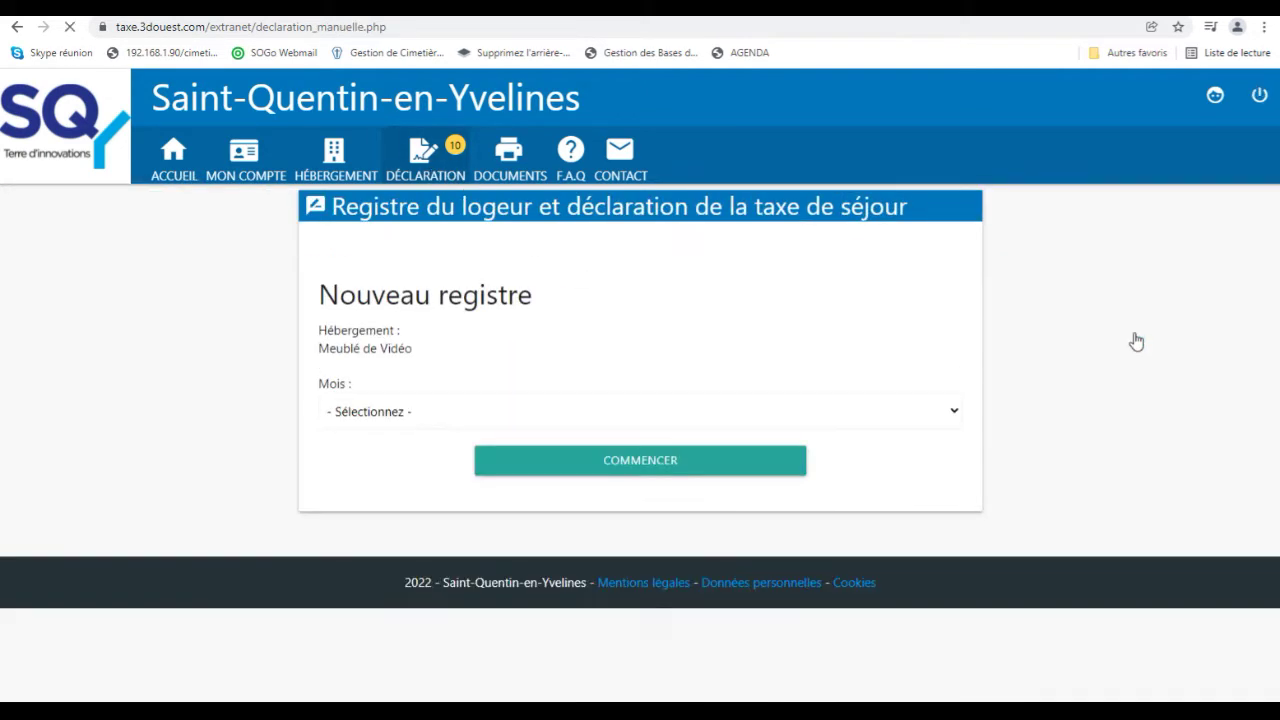
click(720, 412)
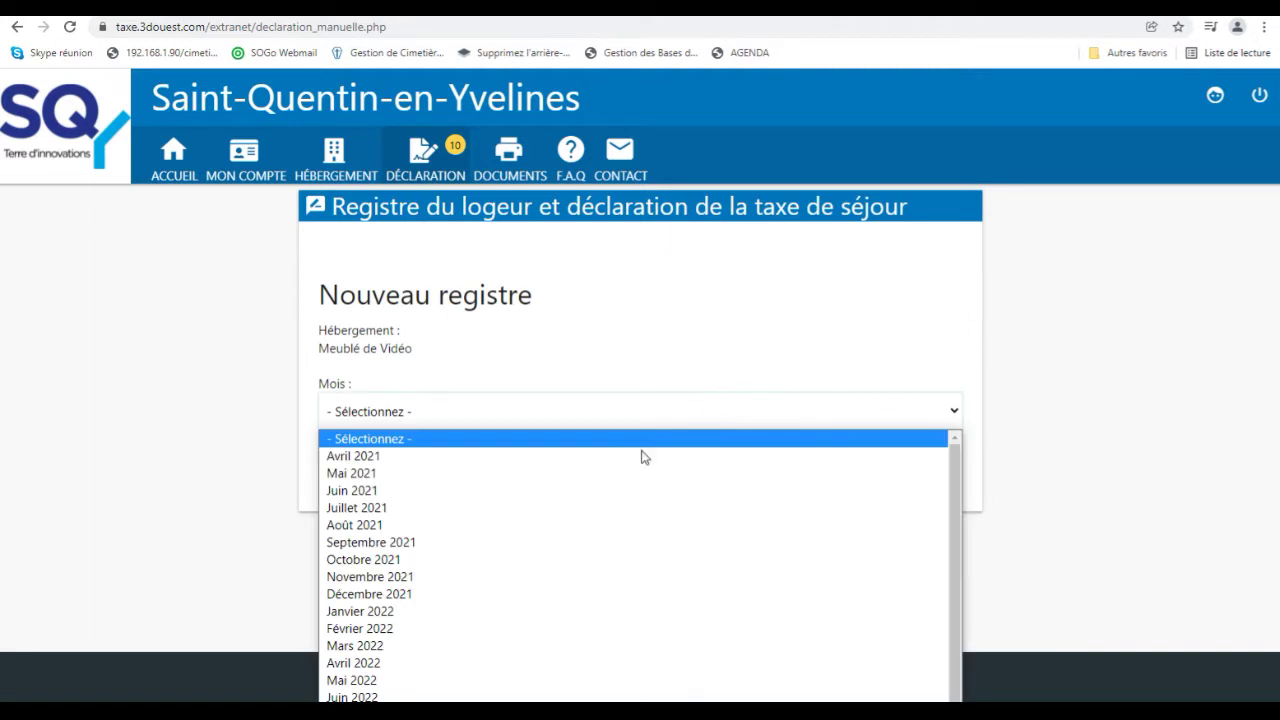
click(552, 525)
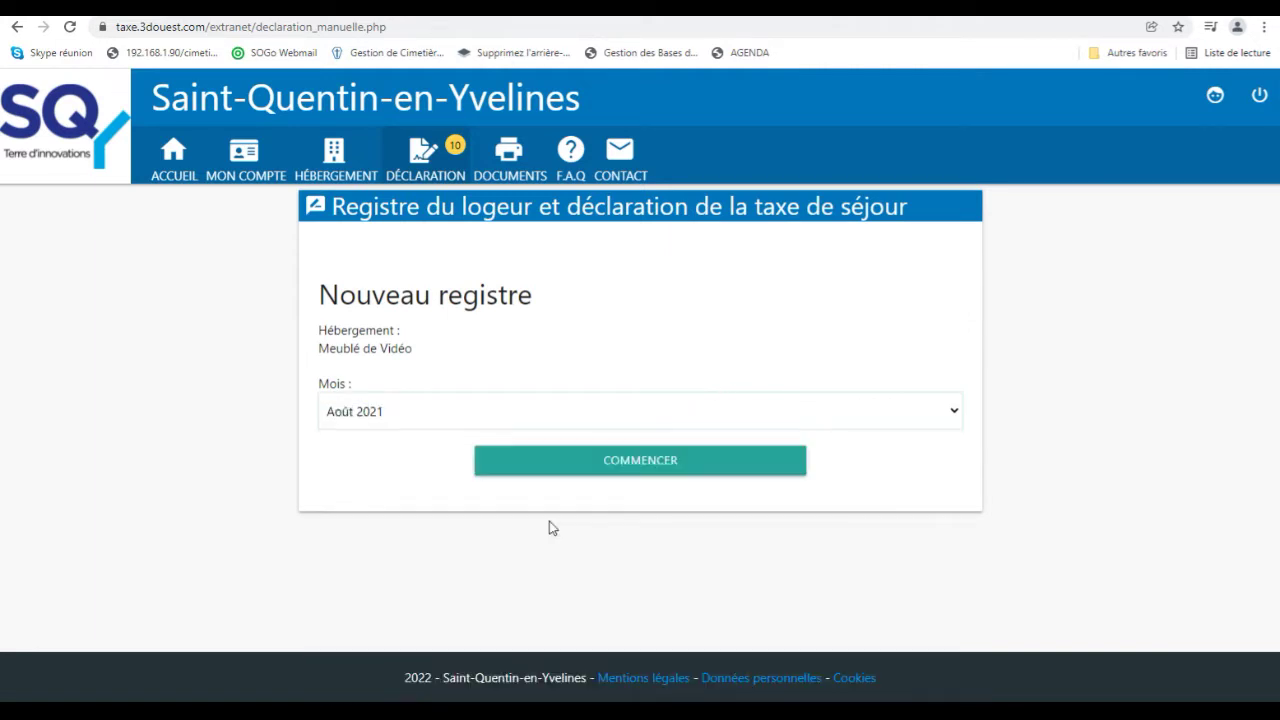
click(591, 471)
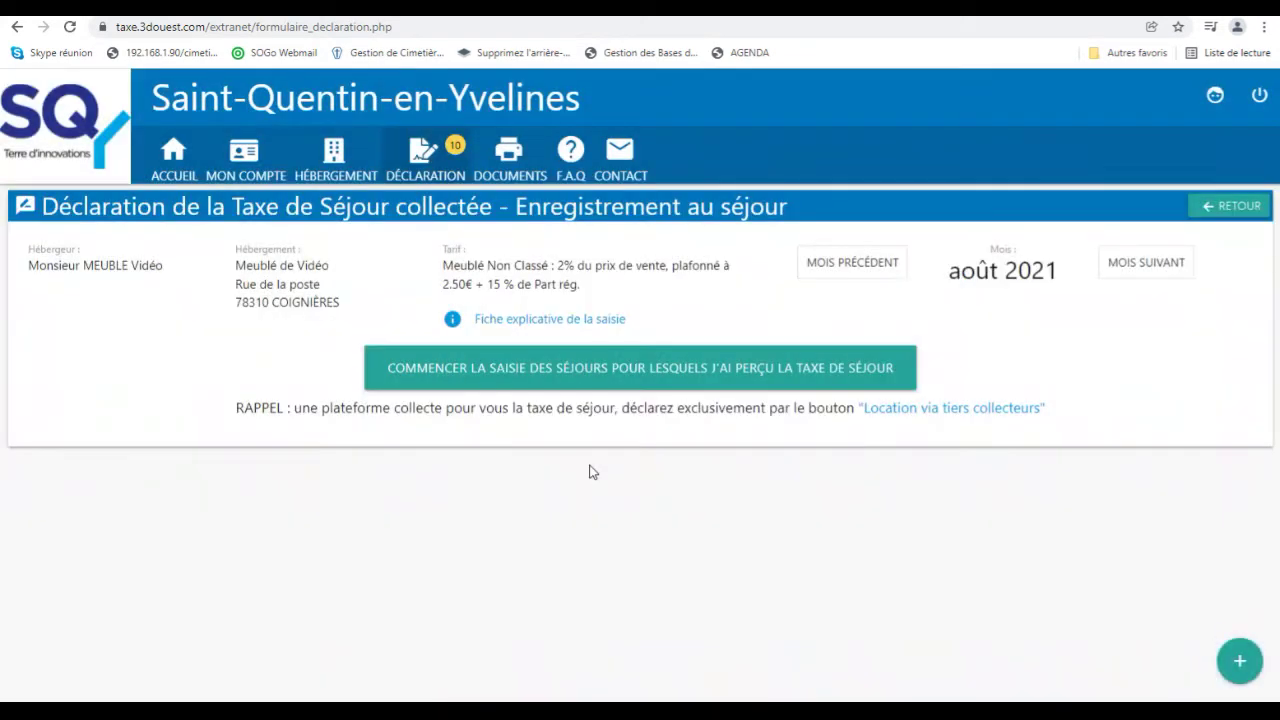
Start a collected-tax stay ending 06/08/2021 with a 300 € total price.
click(586, 375)
scroll(580, 386, down, 3)
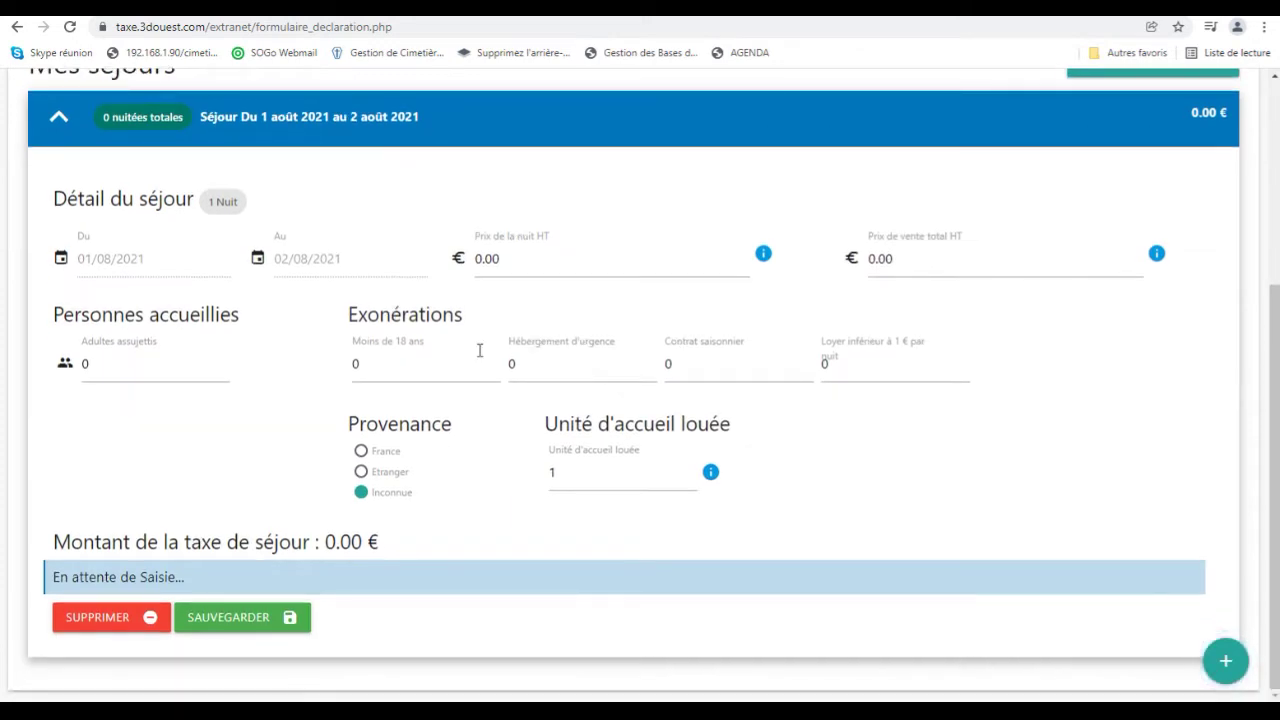
click(337, 263)
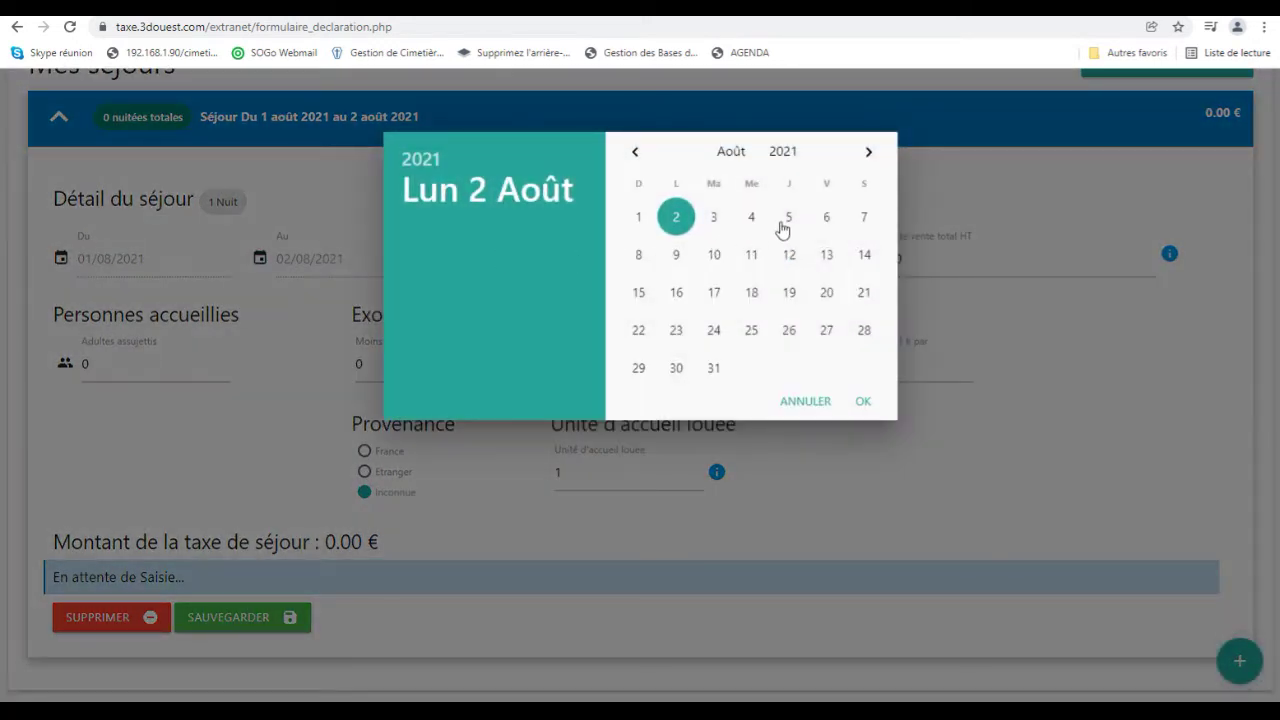
click(826, 217)
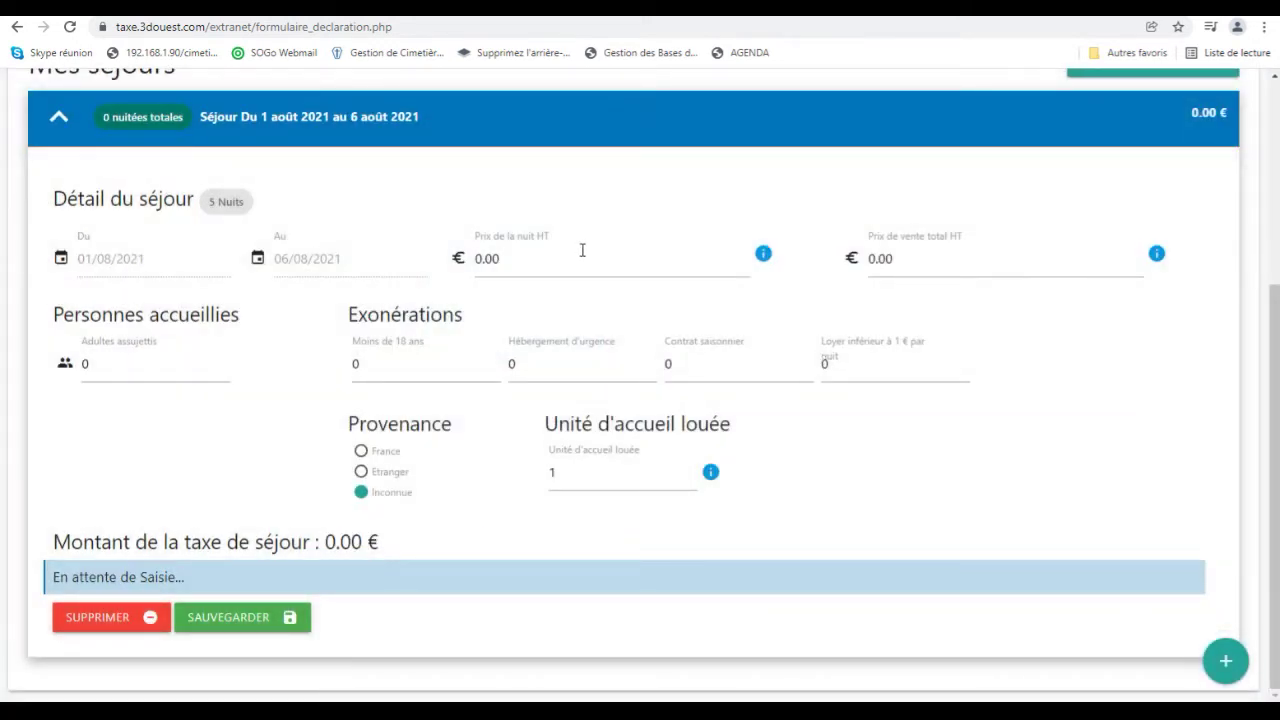
click(890, 258)
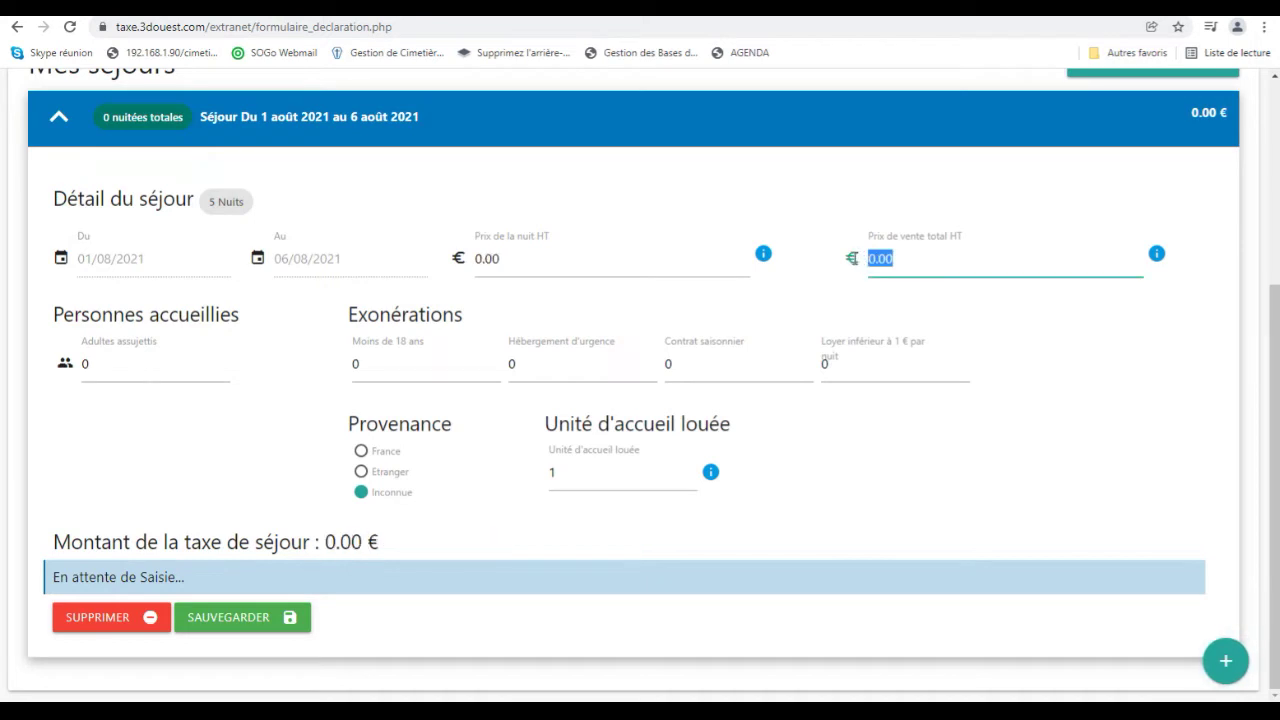
text(300)
Enter 2 adults and 1 minor from France, postcode 22300, and save the stay.
click(165, 363)
text(2)
click(358, 366)
text(1)
click(363, 462)
click(362, 456)
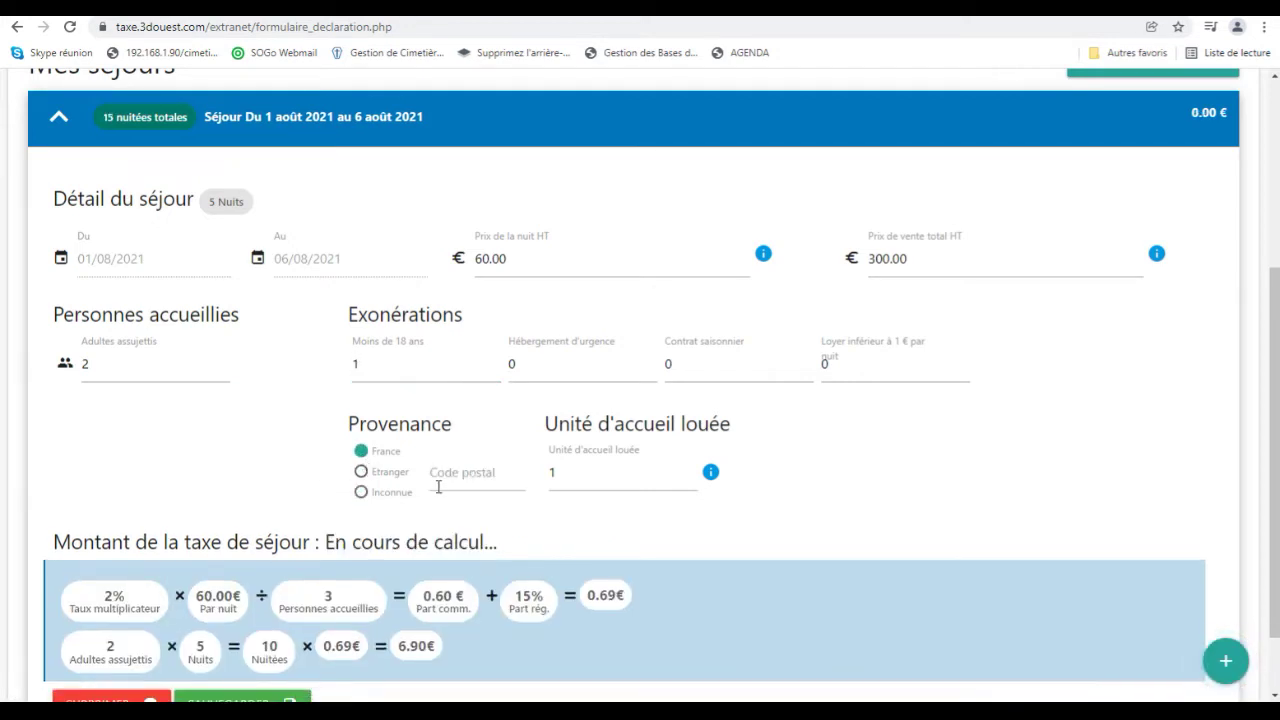
click(452, 471)
text(22300)
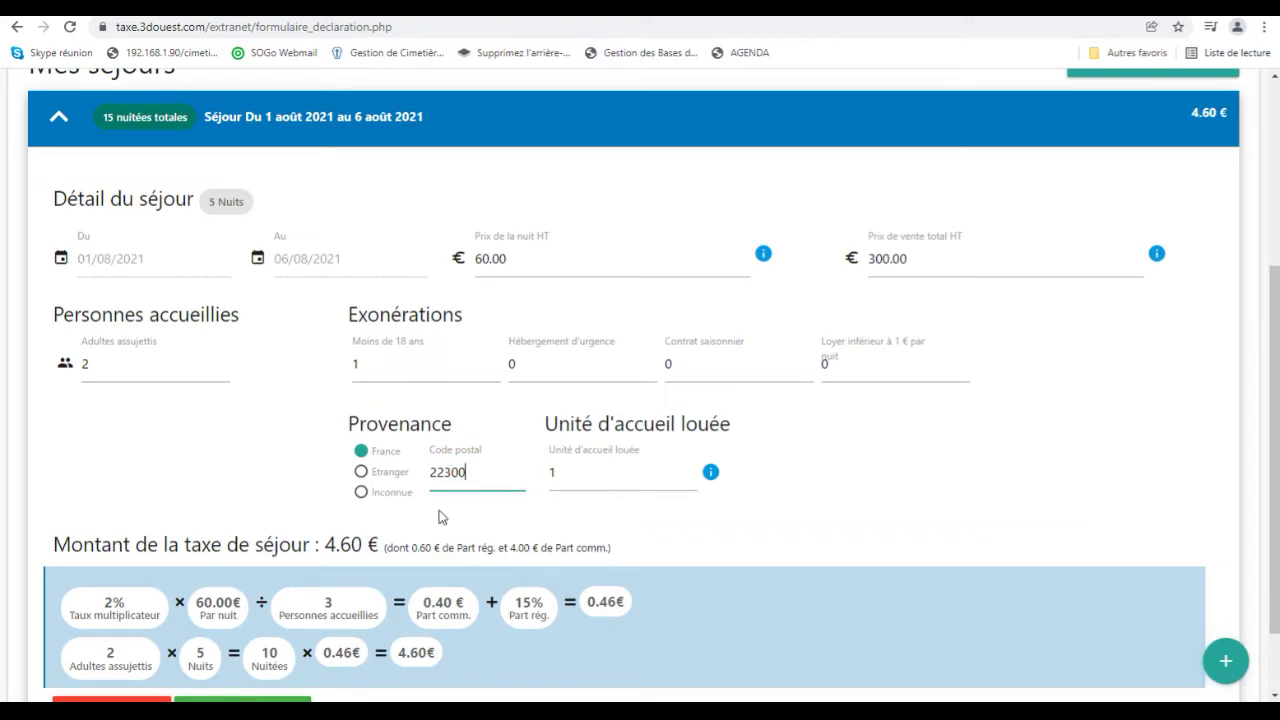
scroll(443, 495, down, 1)
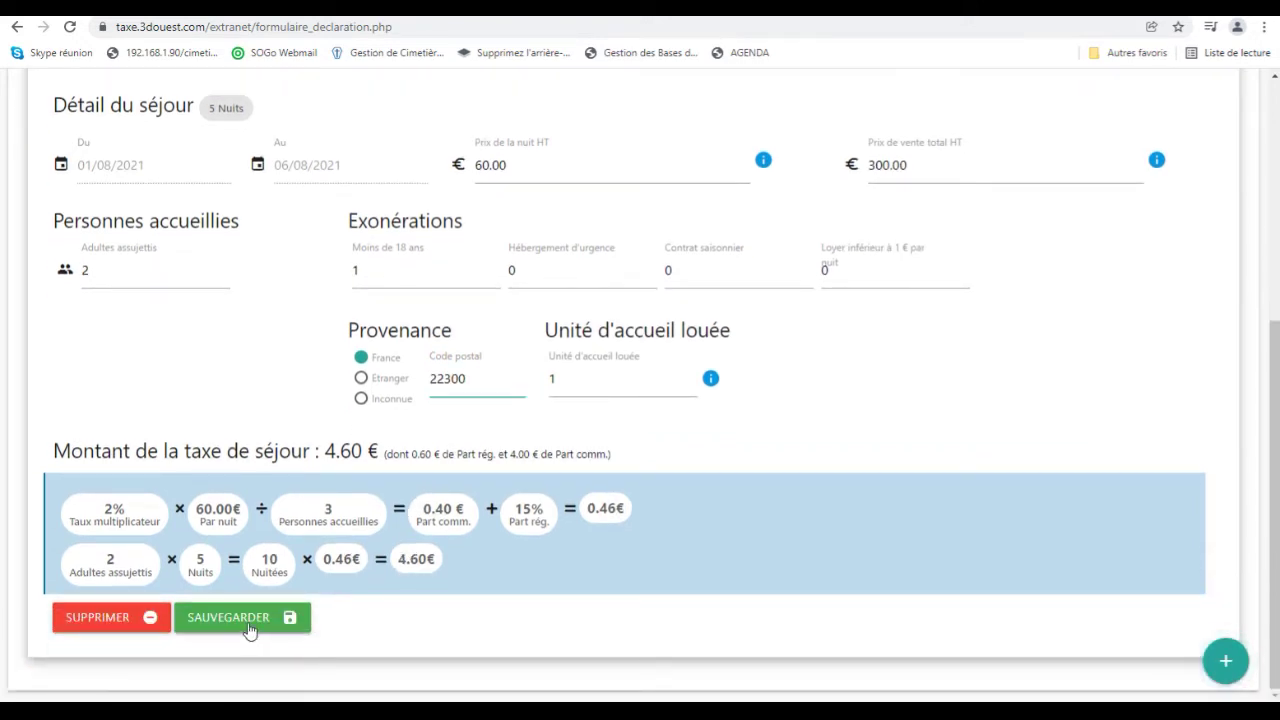
click(248, 623)
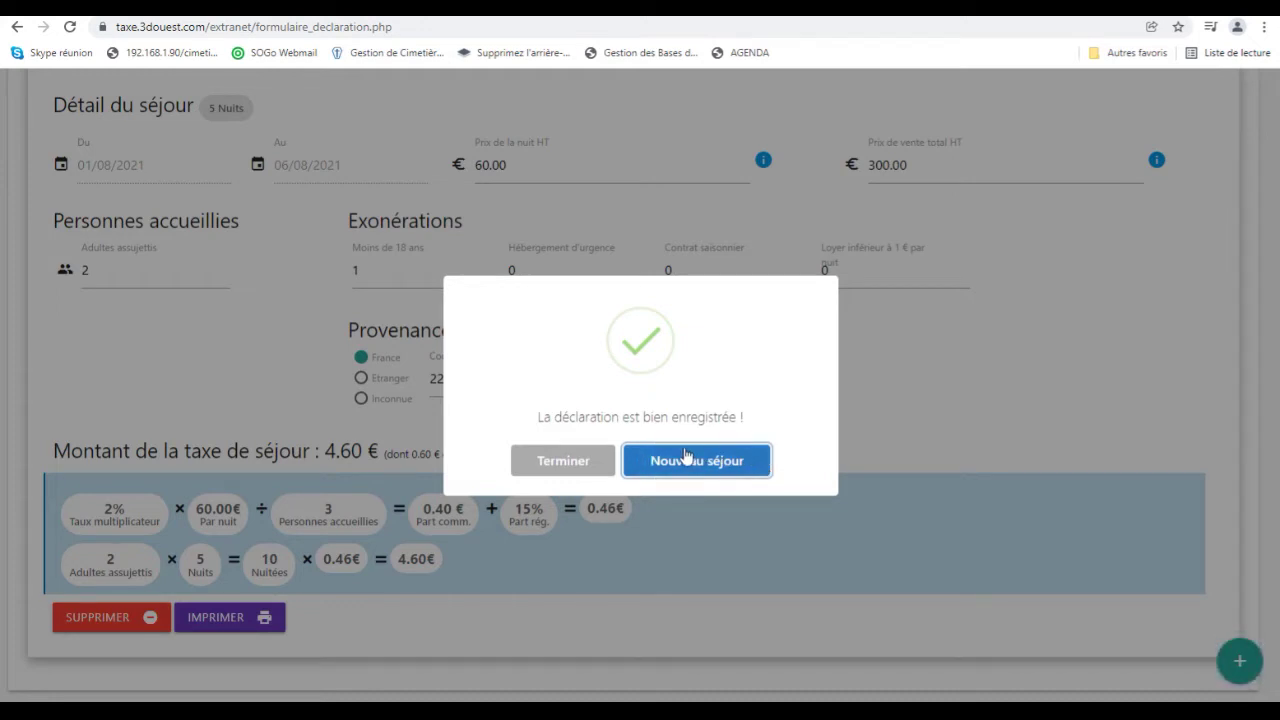
Finish the stay list, print a receipt for the August stay, entering the client's name.
click(585, 470)
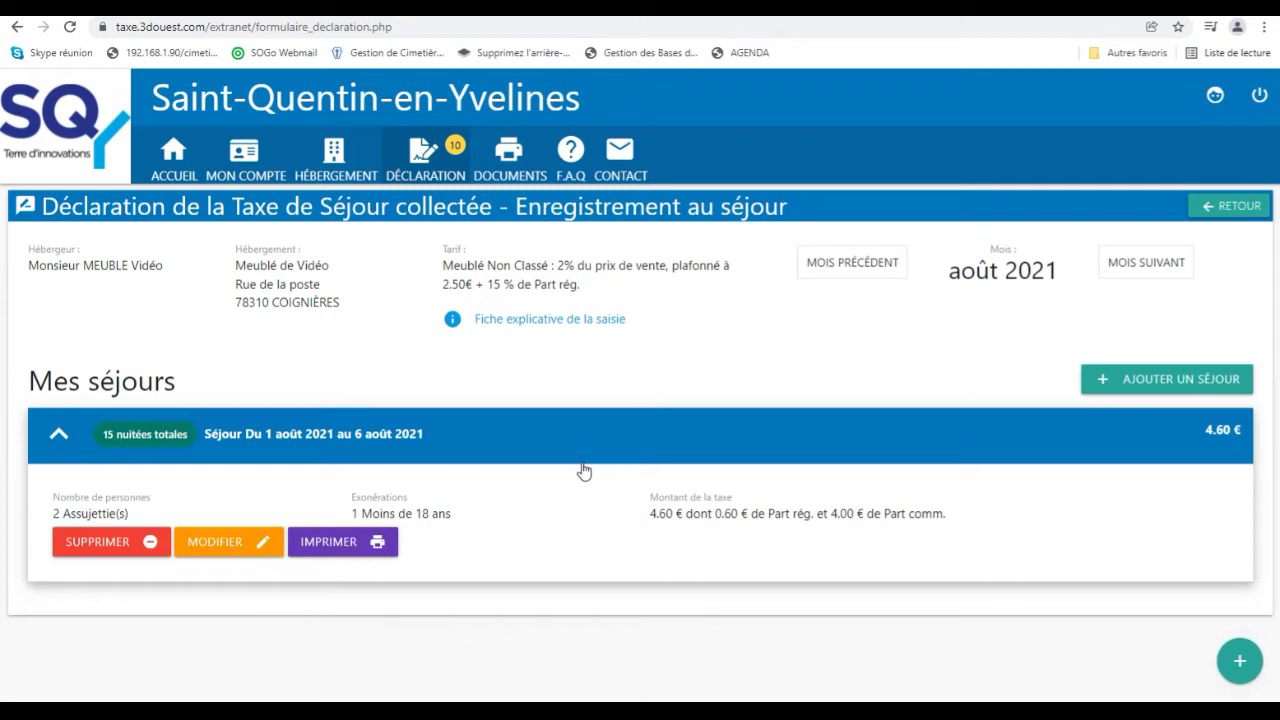
click(339, 545)
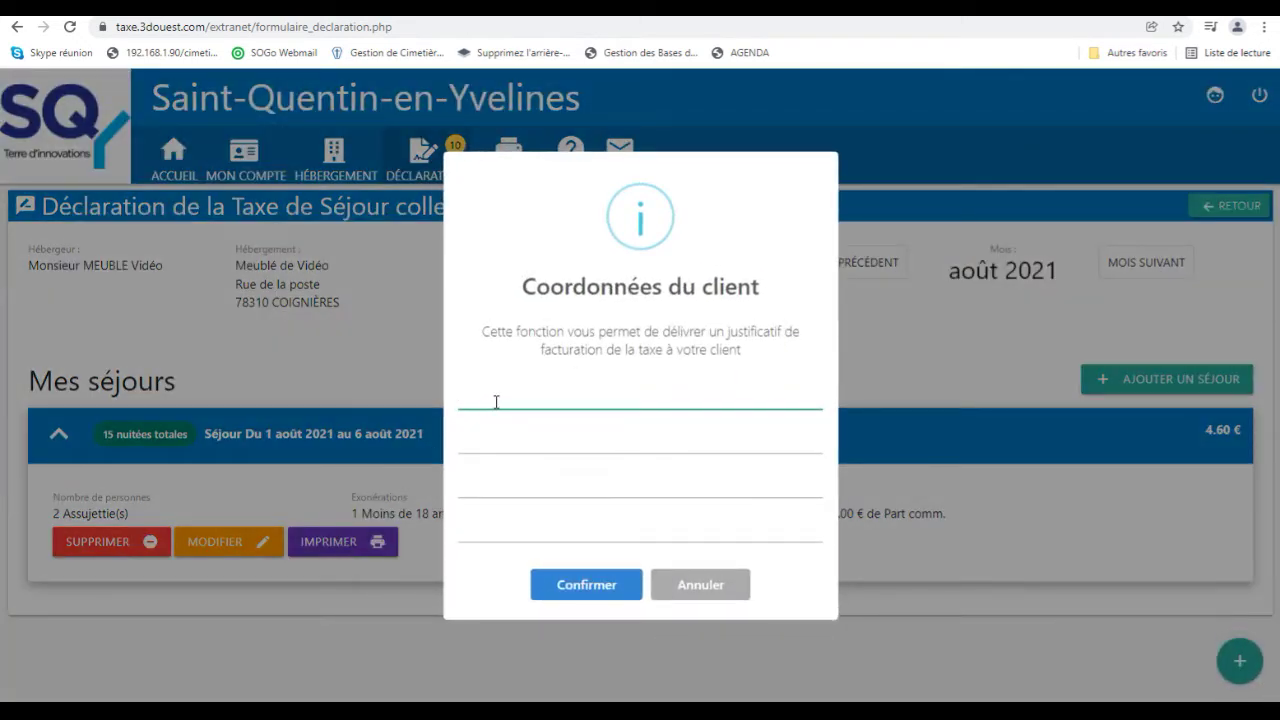
text(M%)
key(BackSpace)
text(onsieur Dupont)
click(598, 586)
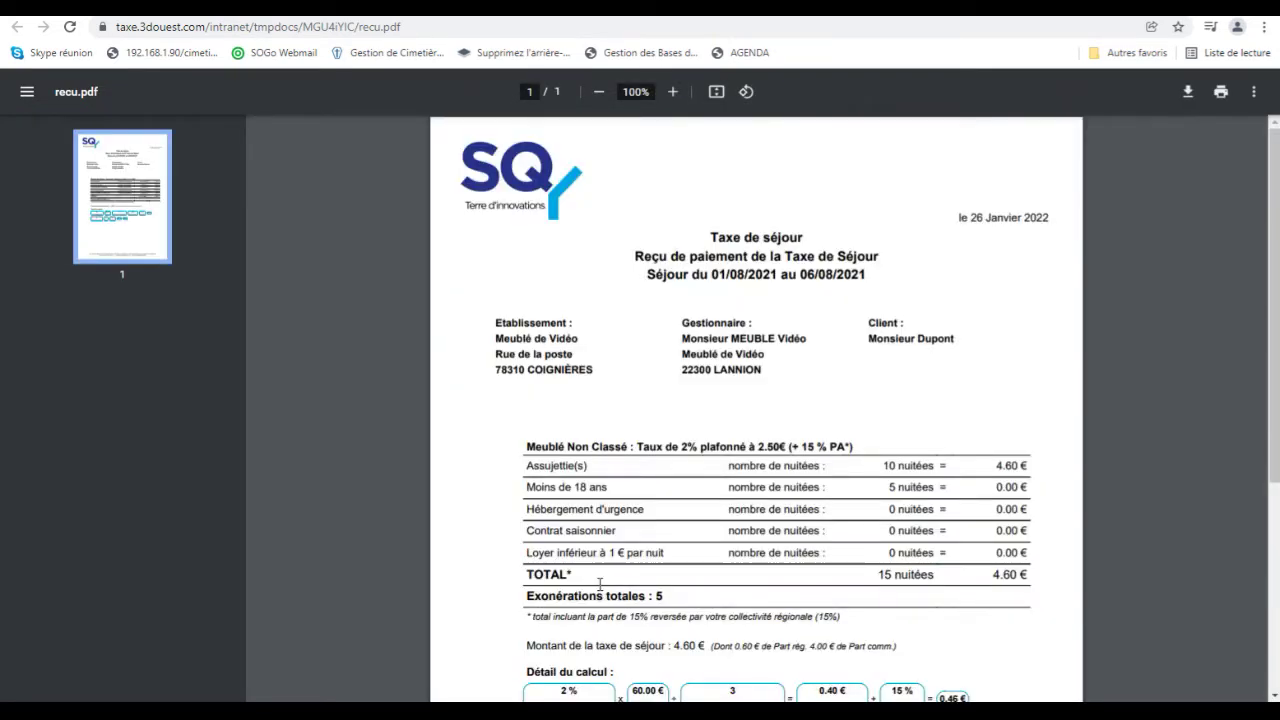
Scroll through the recu.pdf receipt to review it.
scroll(600, 590, down, 3)
scroll(600, 584, up, 3)
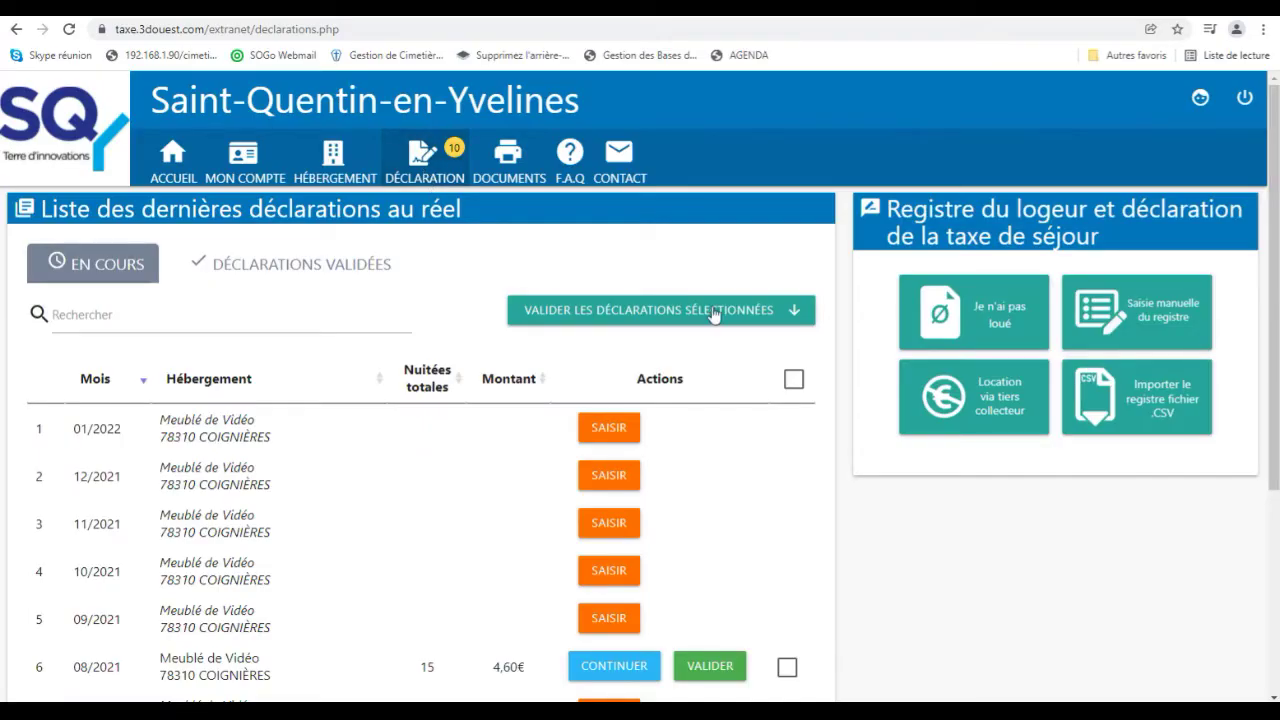
Add a third-party collection period starting 01/07/2021.
click(987, 395)
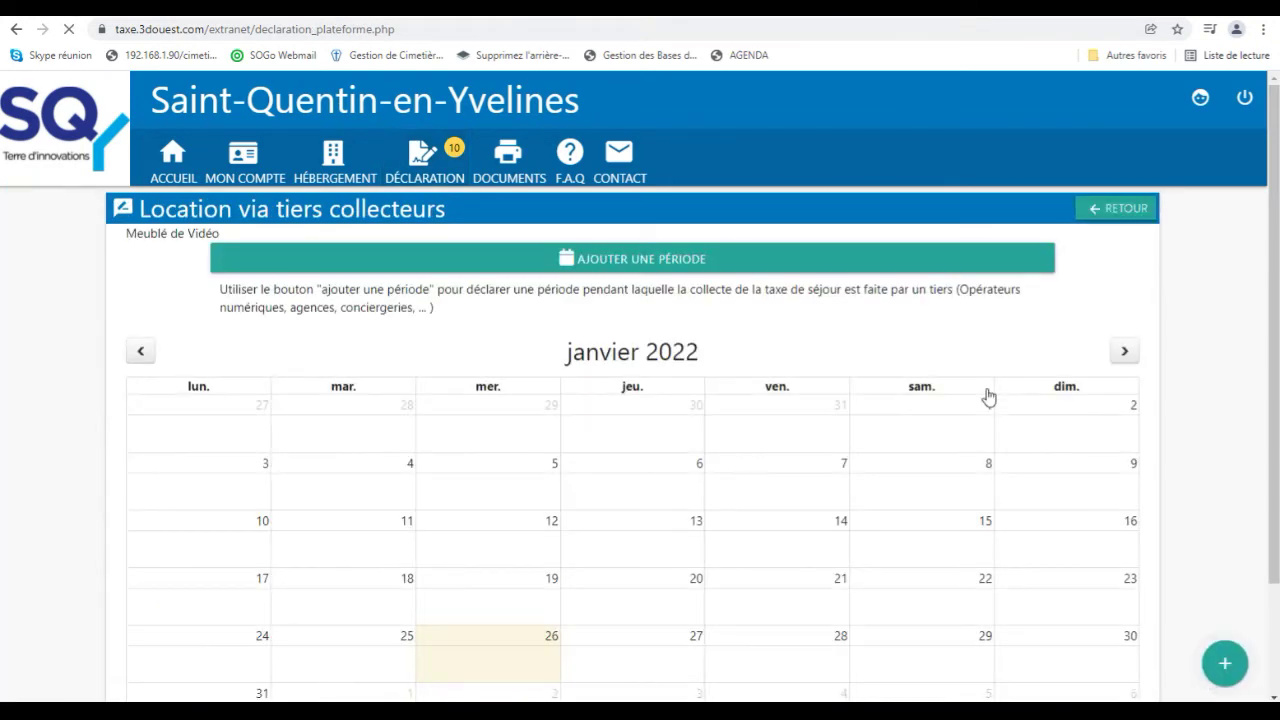
click(661, 260)
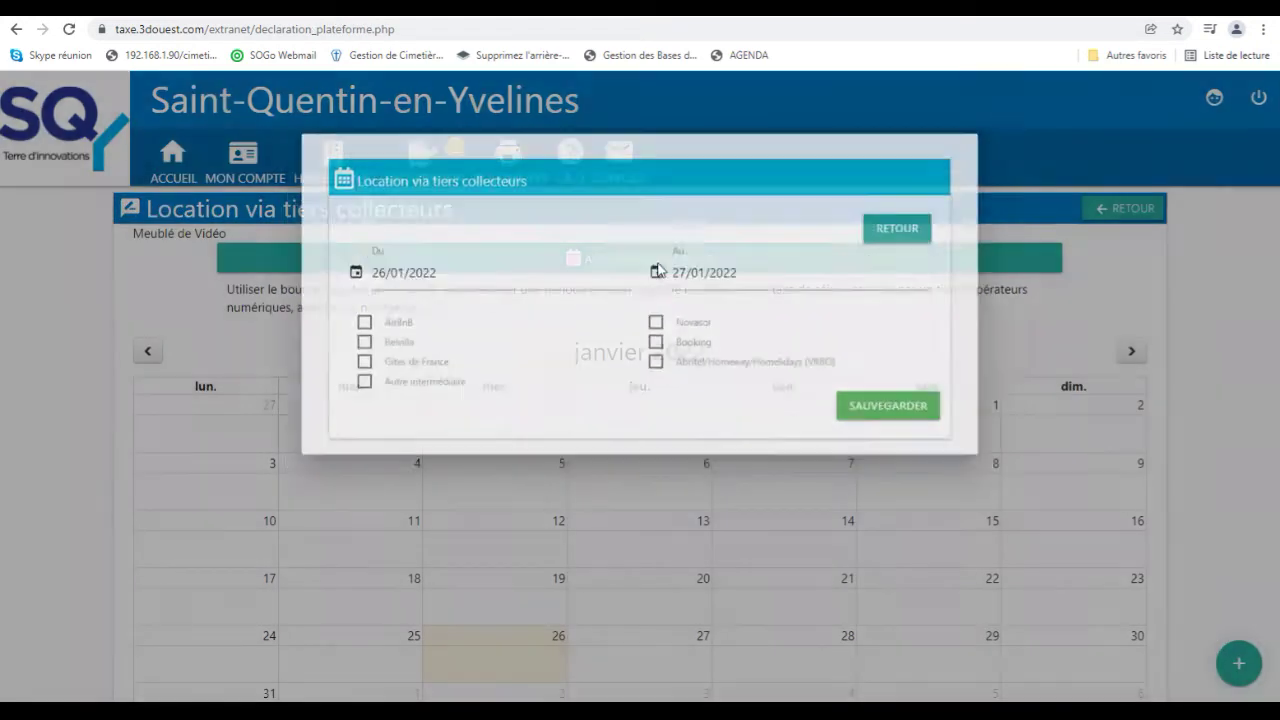
click(473, 284)
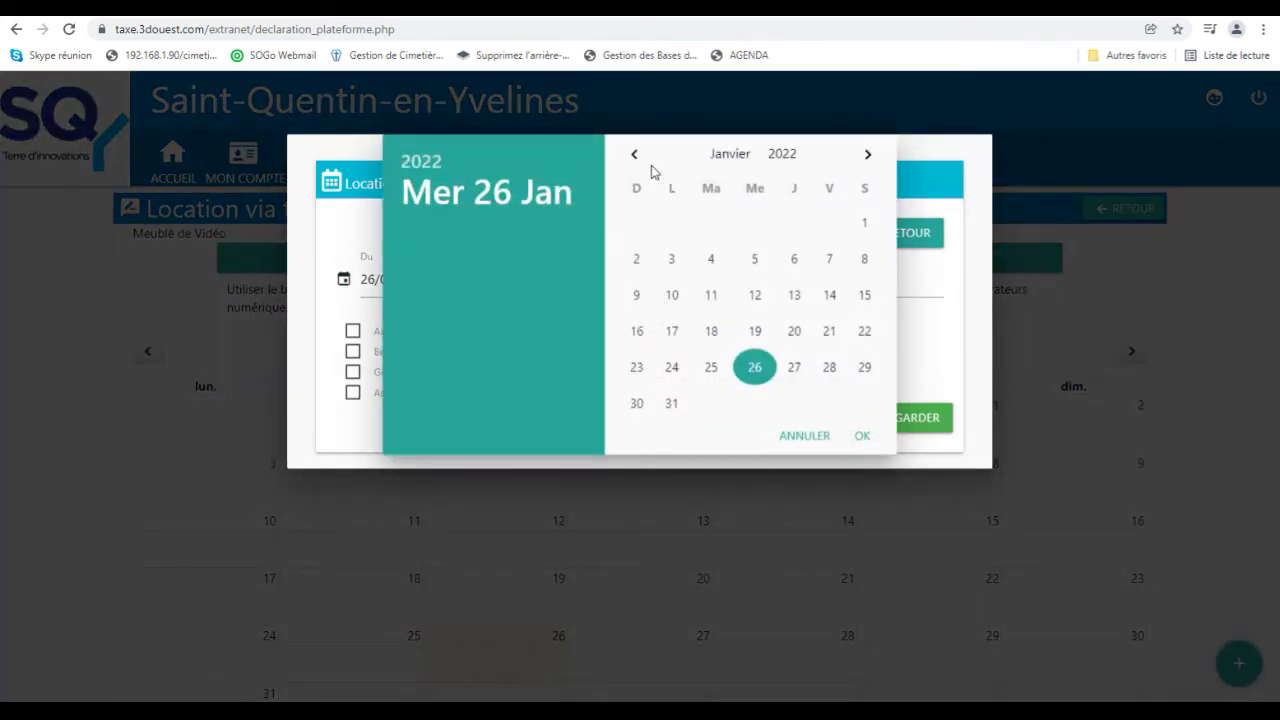
click(637, 157)
click(637, 157)
click(637, 157)
click(637, 157)
click(636, 157)
click(637, 158)
click(795, 224)
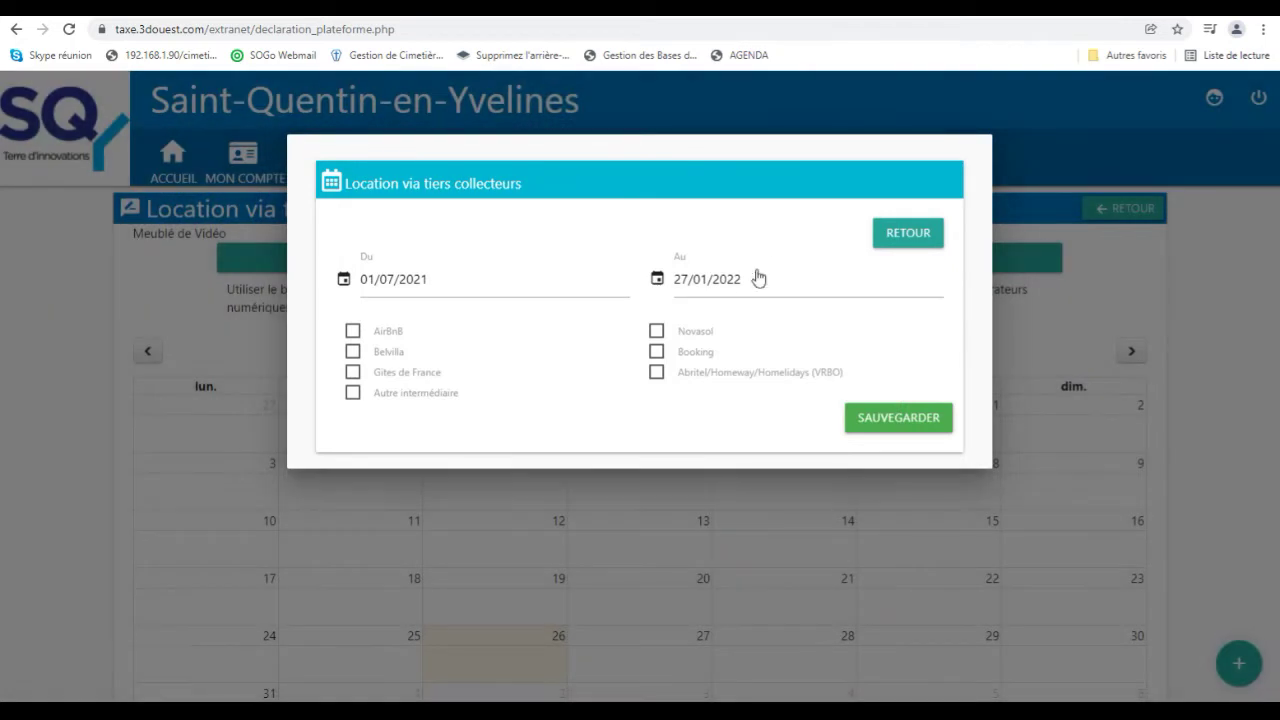
End the period 01/10/2021, tick AirBnB, Gîtes de France and Booking, save, and return.
click(737, 289)
click(635, 155)
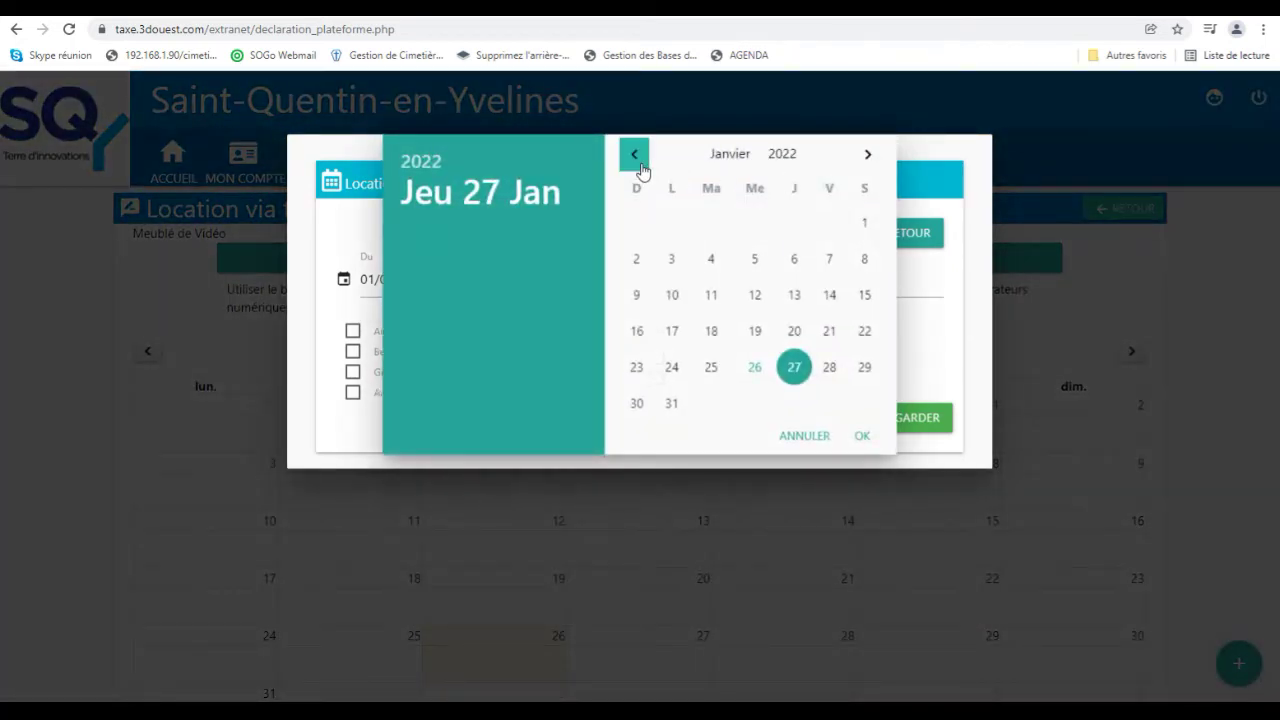
click(635, 155)
click(636, 156)
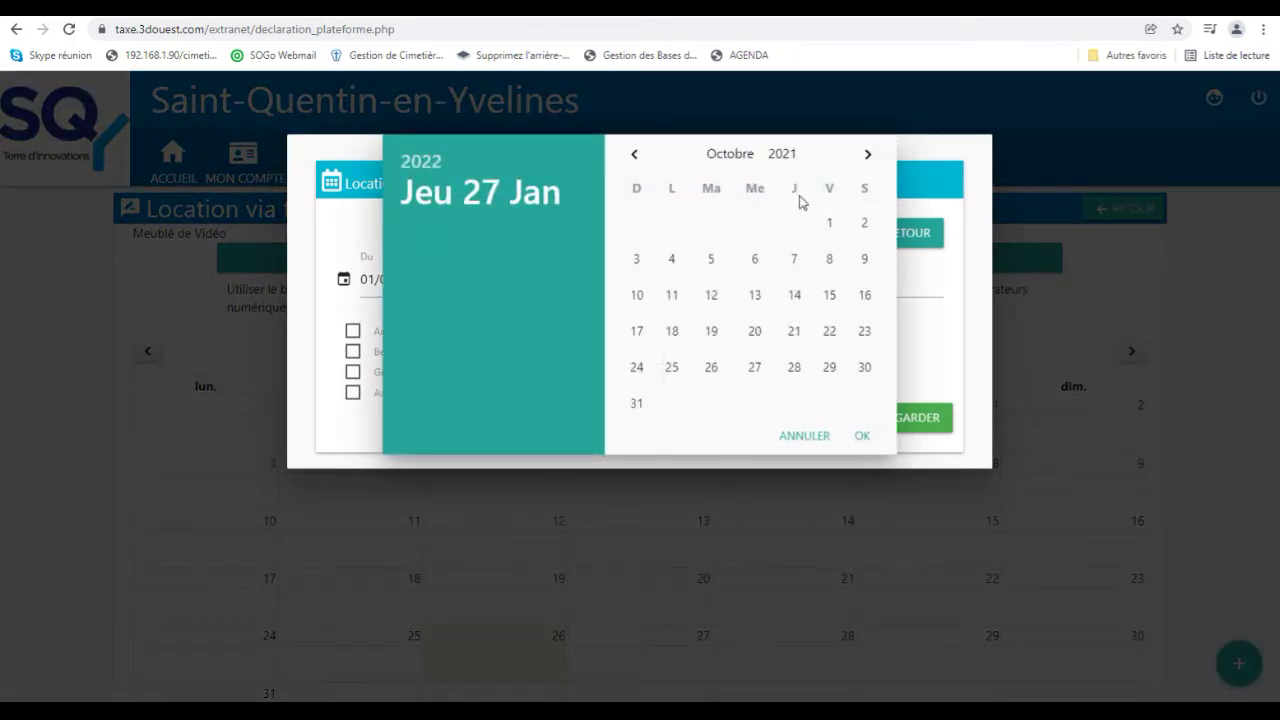
click(829, 222)
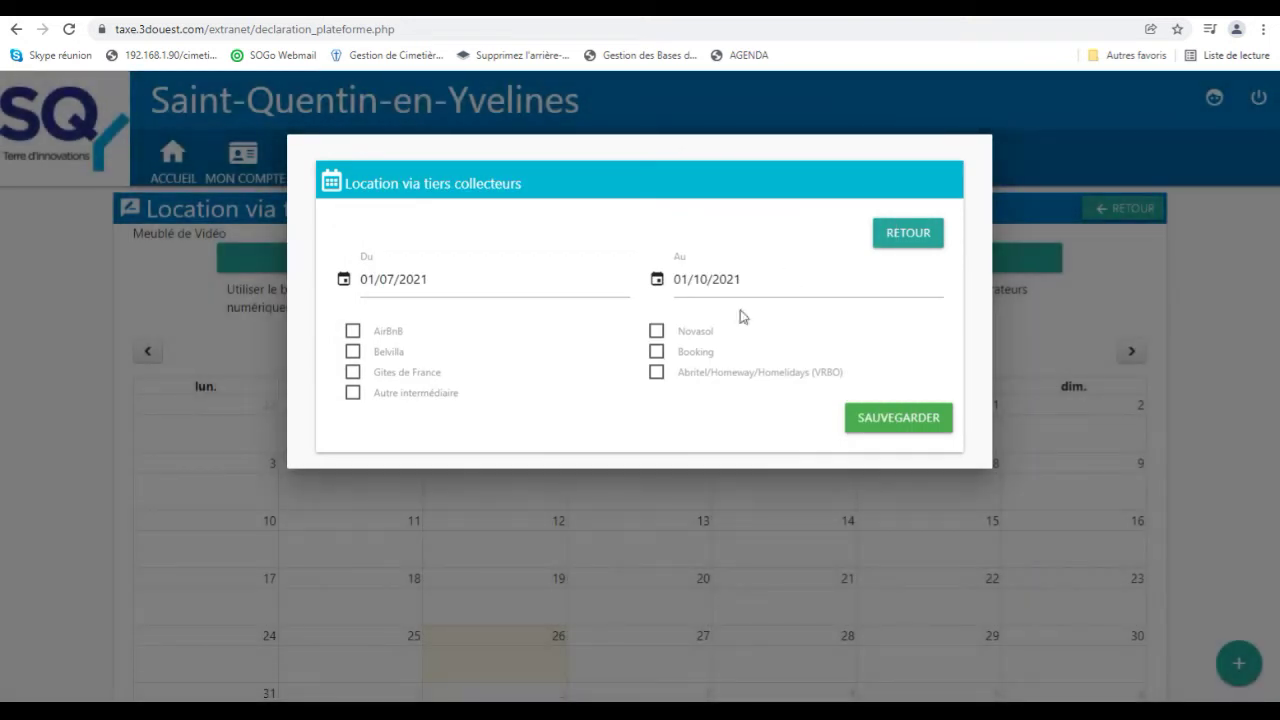
click(380, 333)
click(374, 373)
click(656, 352)
click(860, 424)
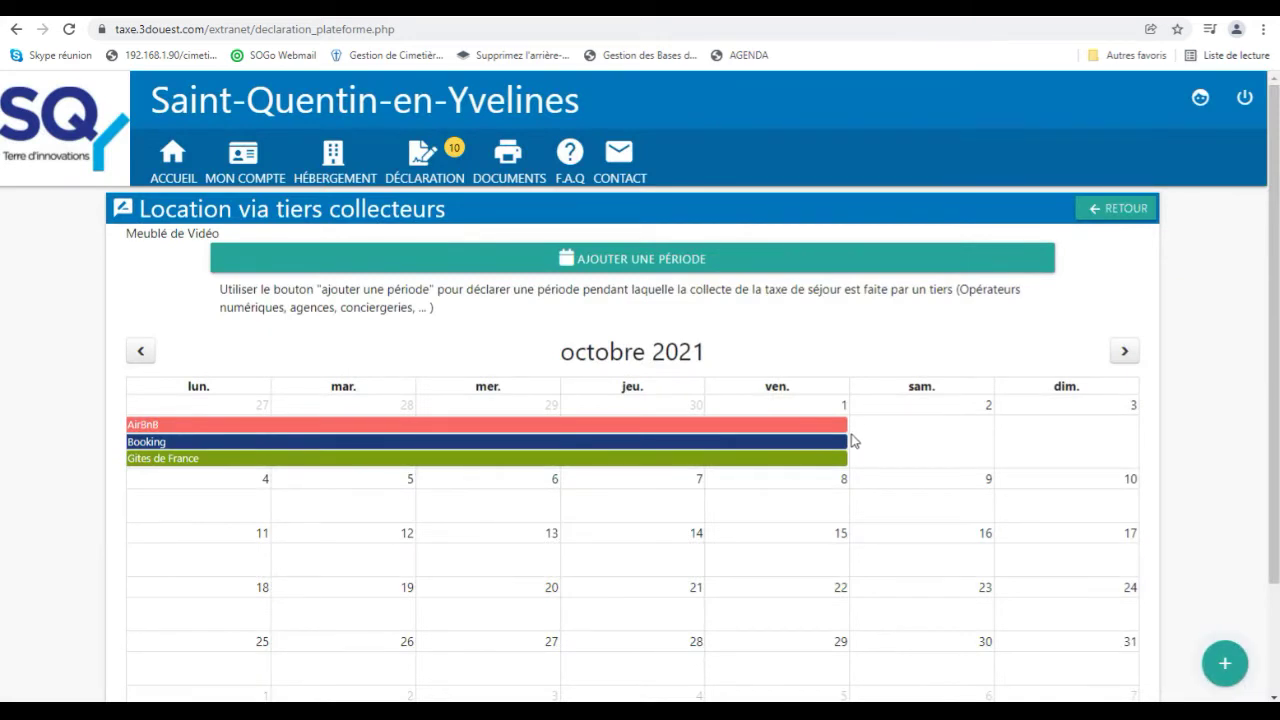
click(1090, 213)
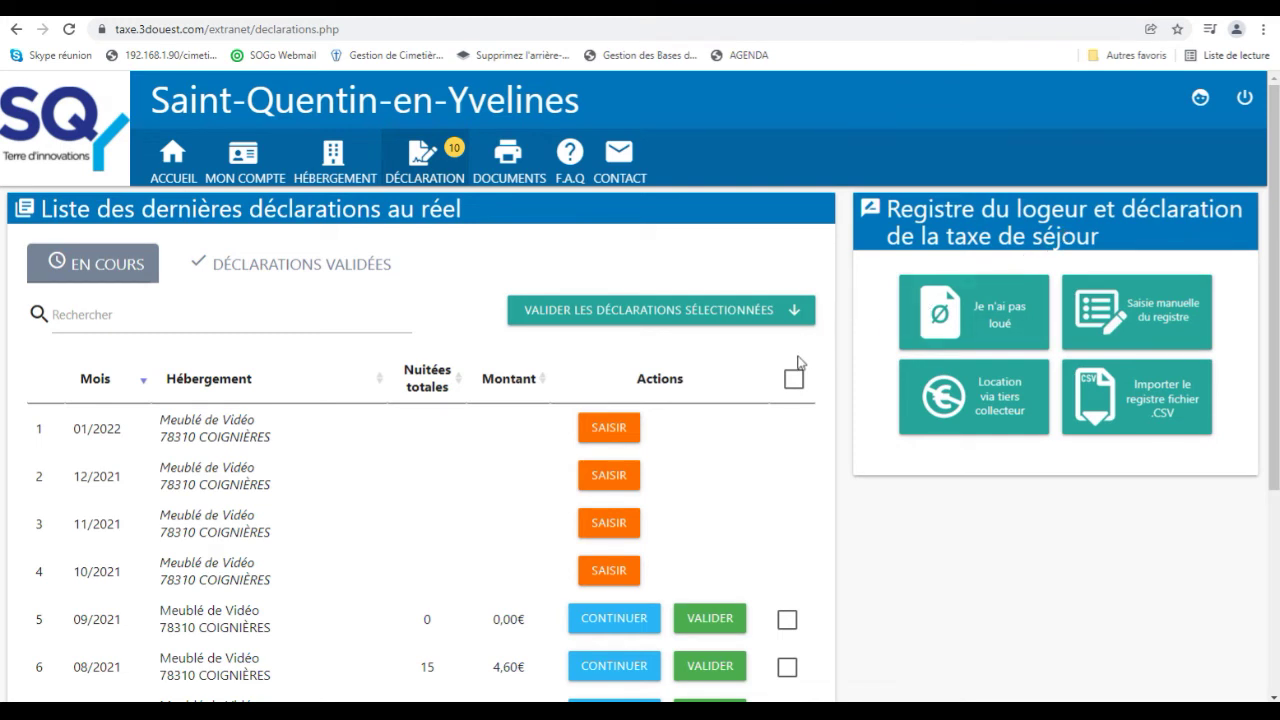
Declare no rentals from 01/10/2021 to 30/11/2021 and acknowledge the confirmation.
click(962, 331)
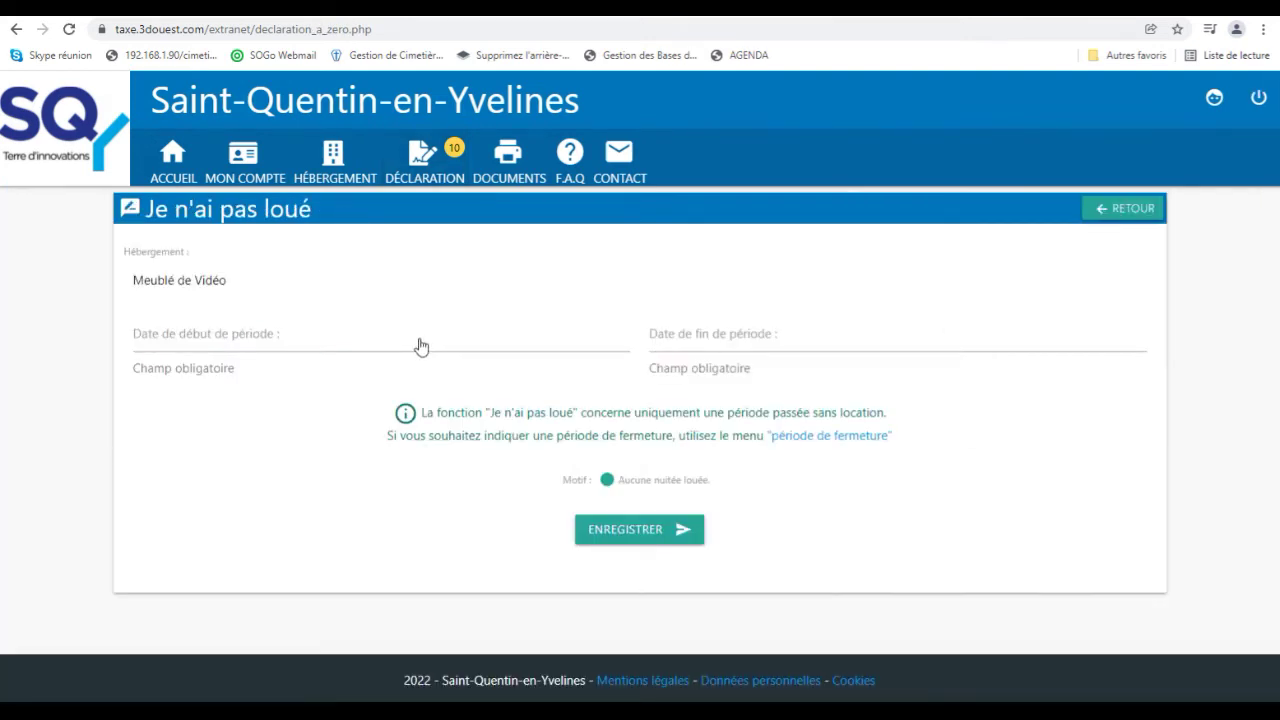
click(422, 344)
click(636, 158)
click(636, 158)
click(636, 158)
click(829, 224)
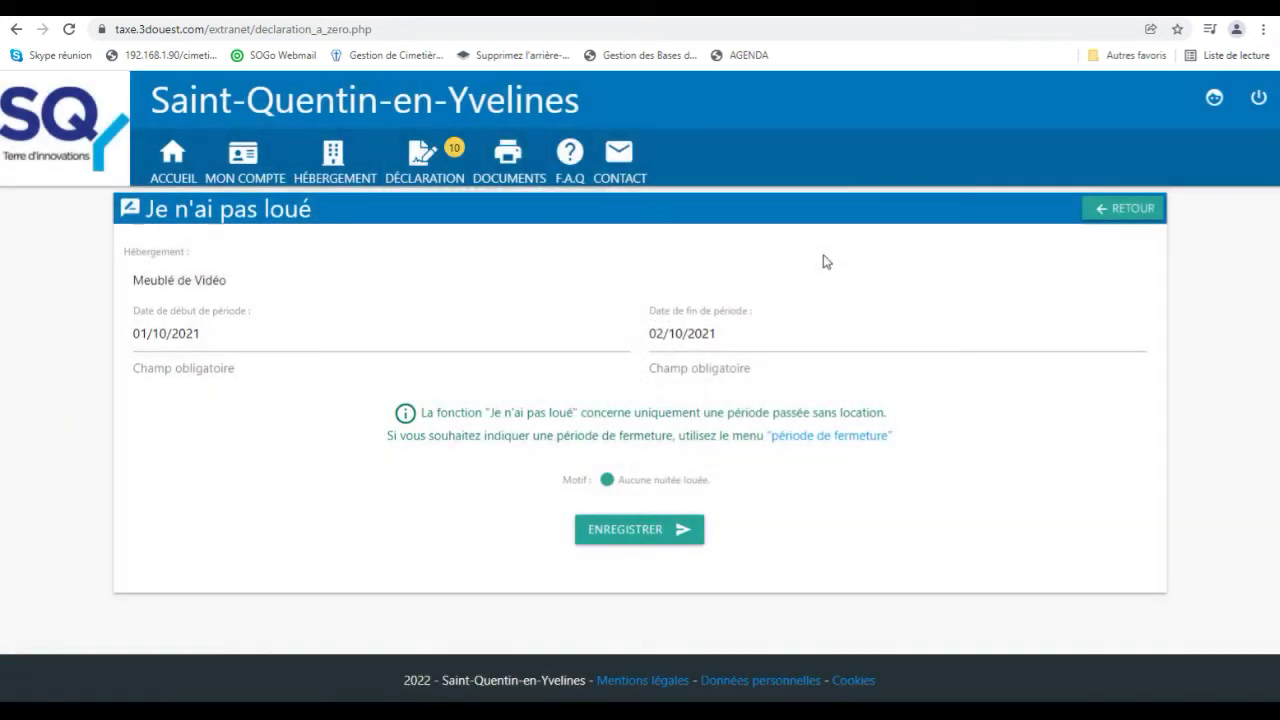
click(798, 320)
click(864, 158)
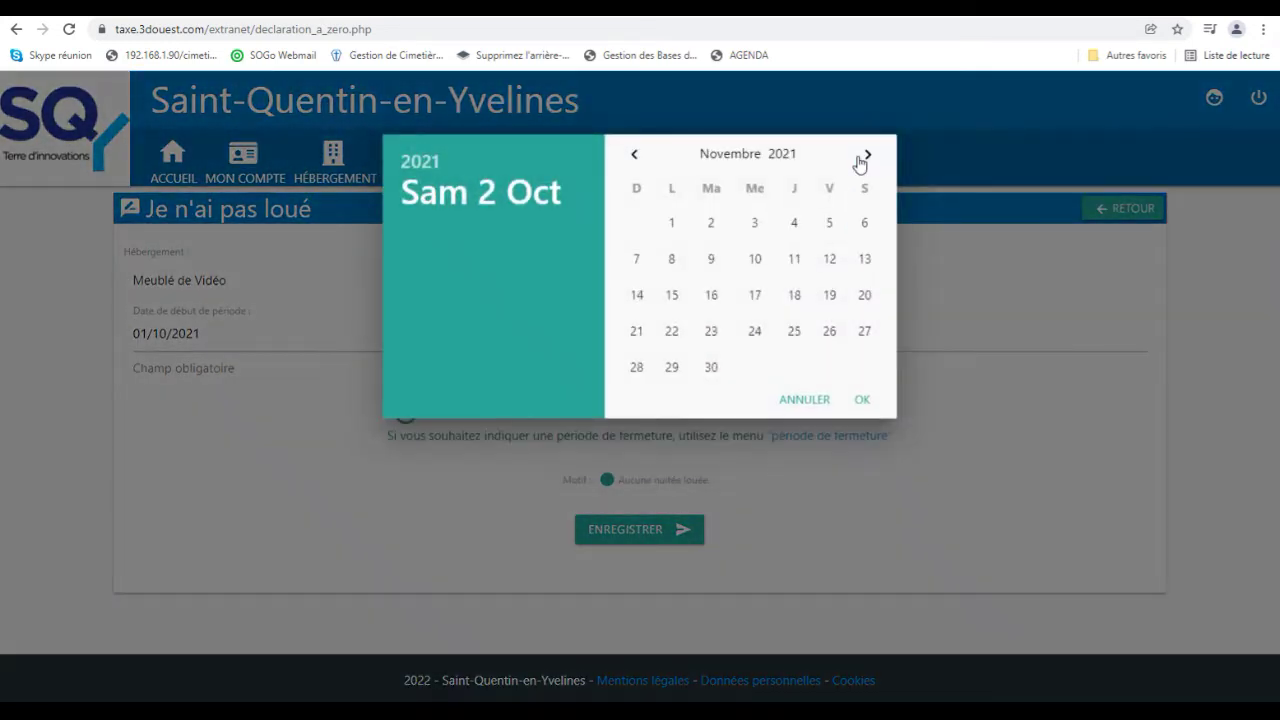
click(711, 368)
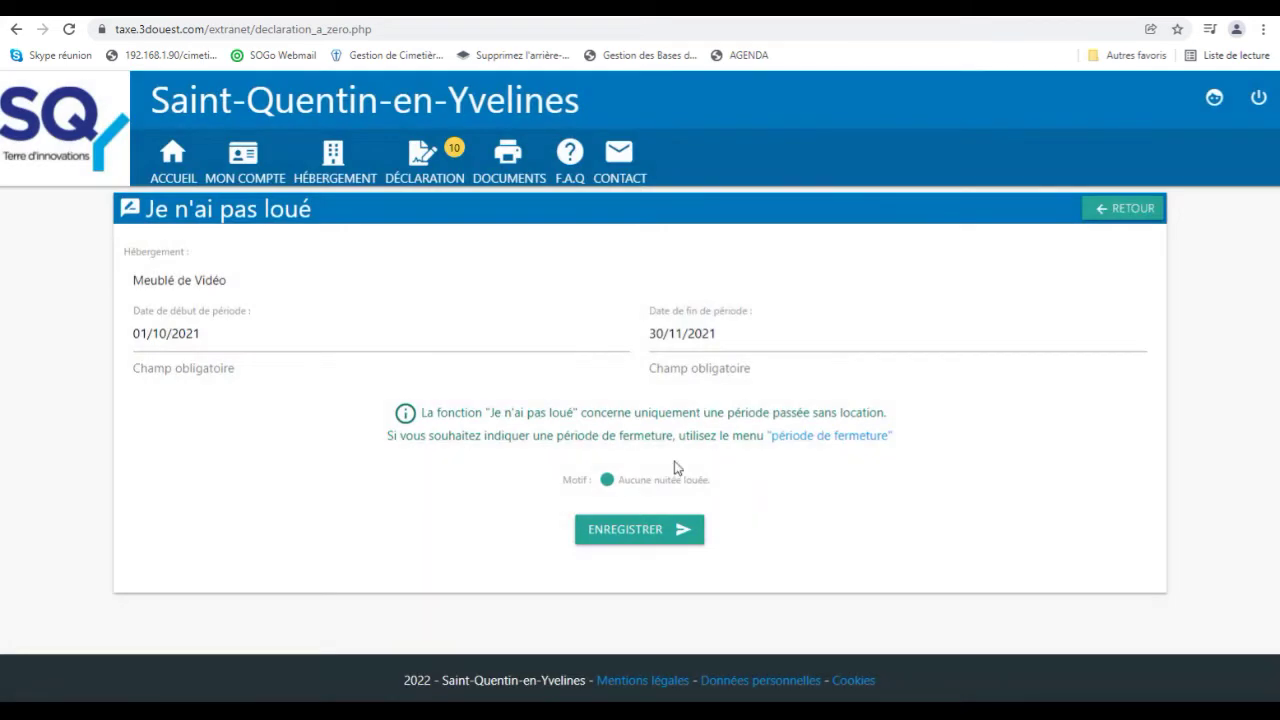
click(651, 534)
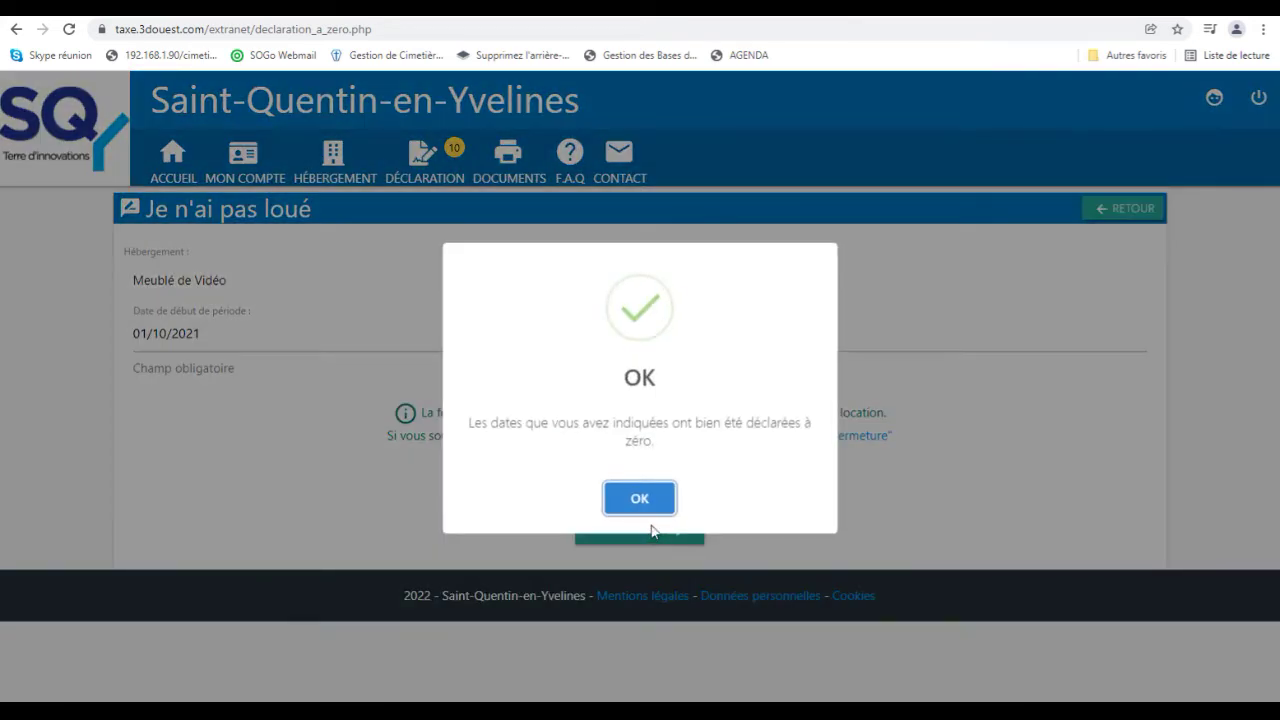
click(639, 498)
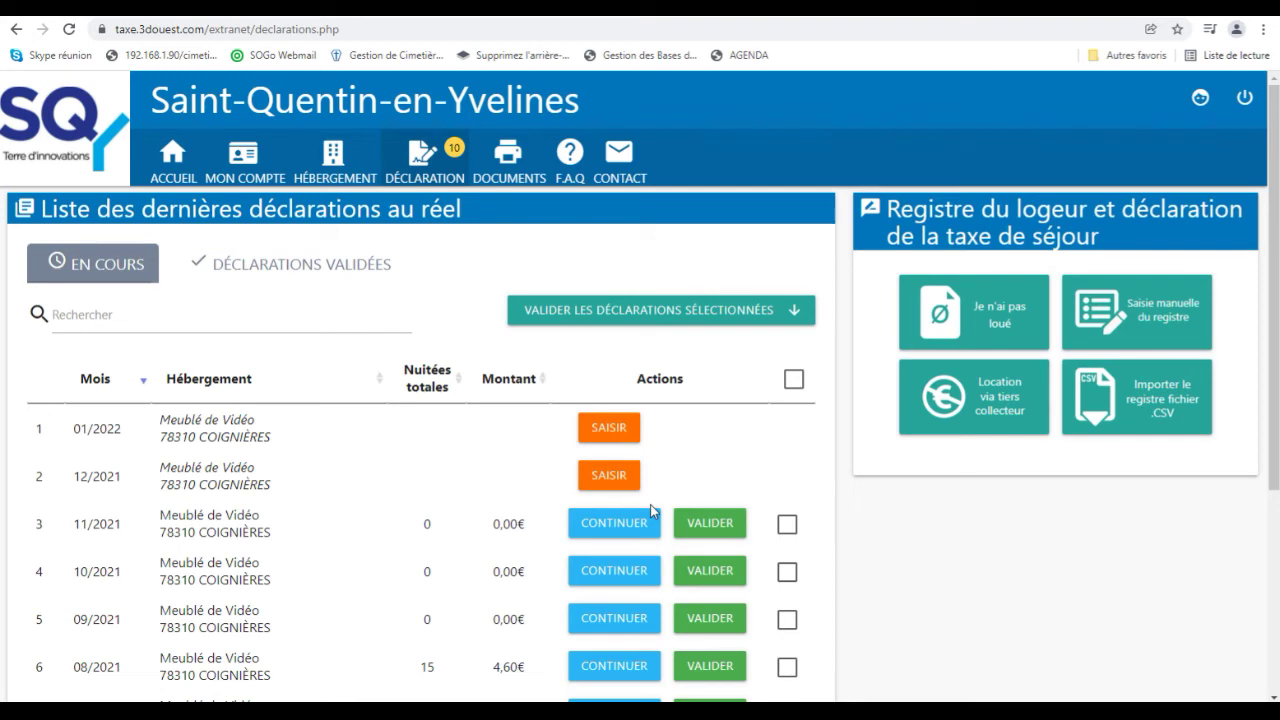
Validate the 11/2021 declaration and dismiss the success message.
scroll(650, 504, down, 2)
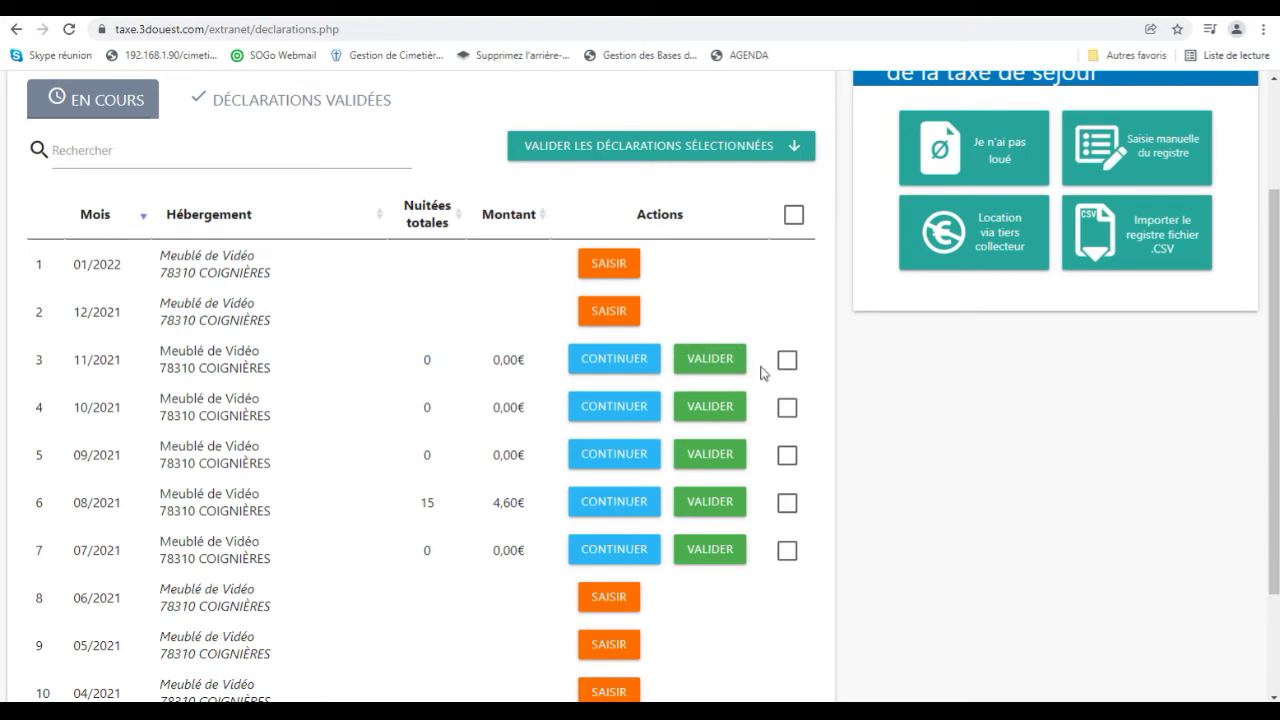
click(730, 366)
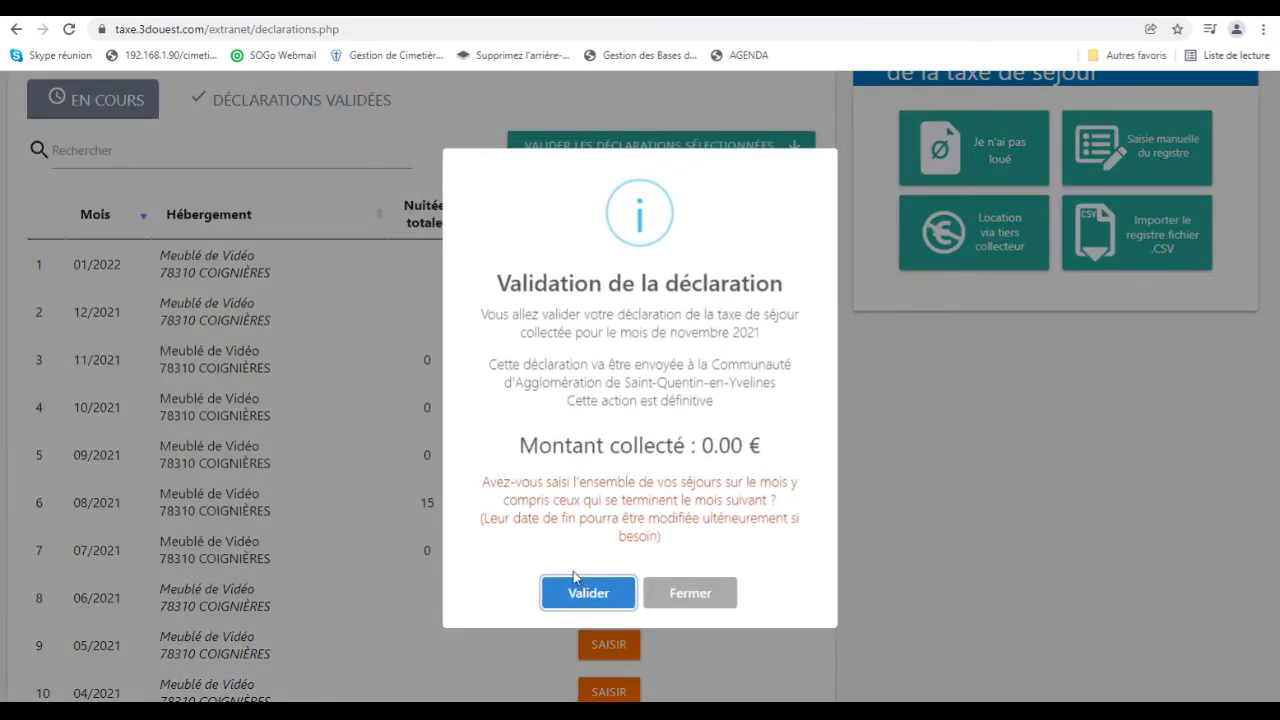
click(572, 594)
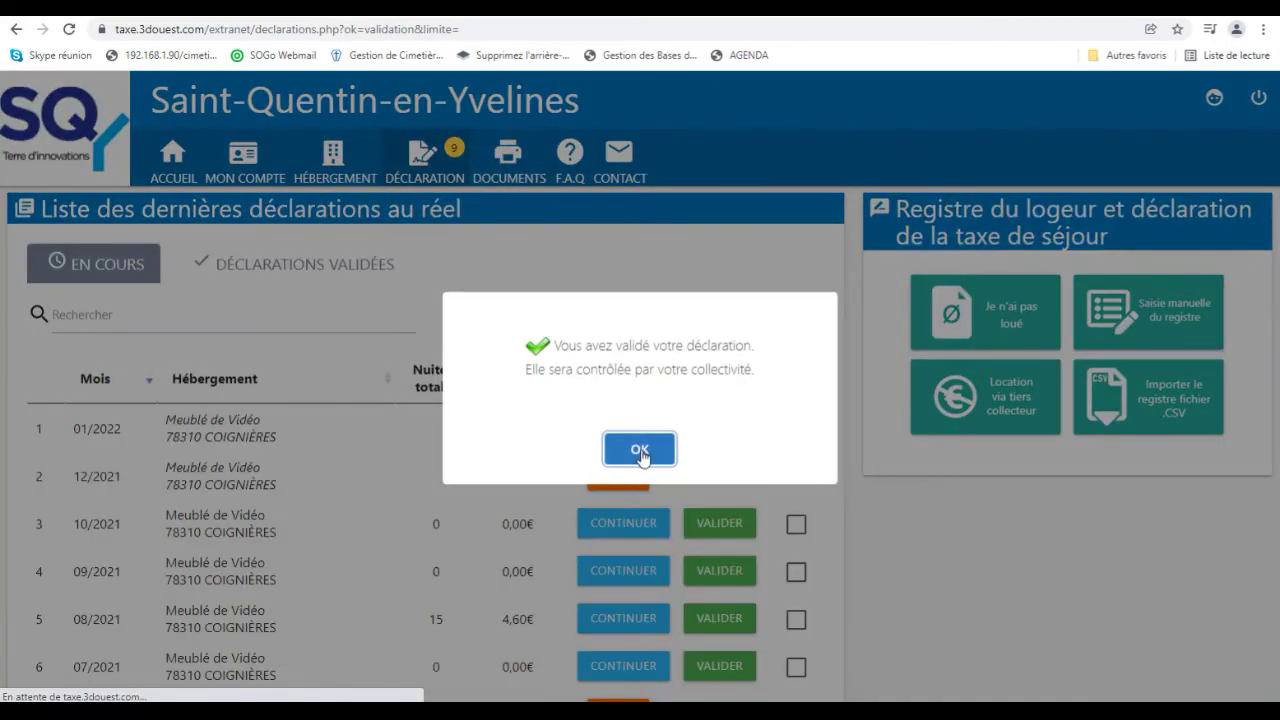
click(640, 450)
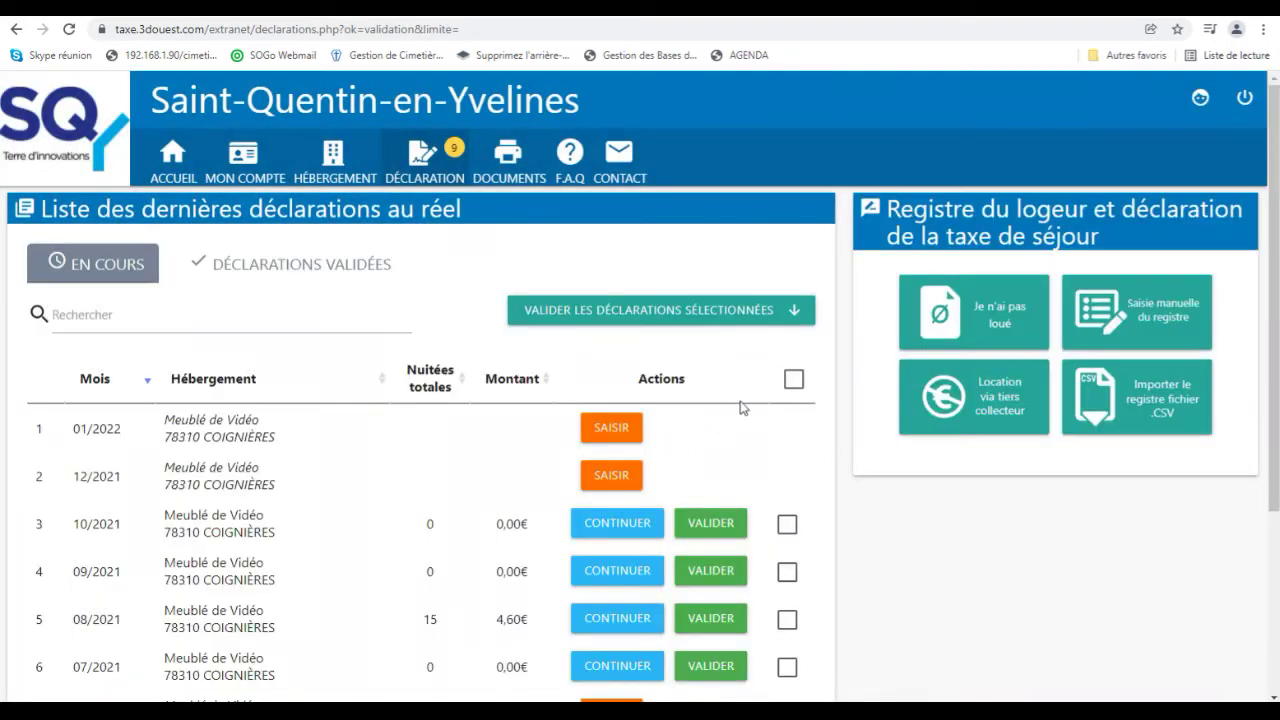
Select all remaining declarations and validate them together.
click(791, 381)
click(707, 322)
click(562, 585)
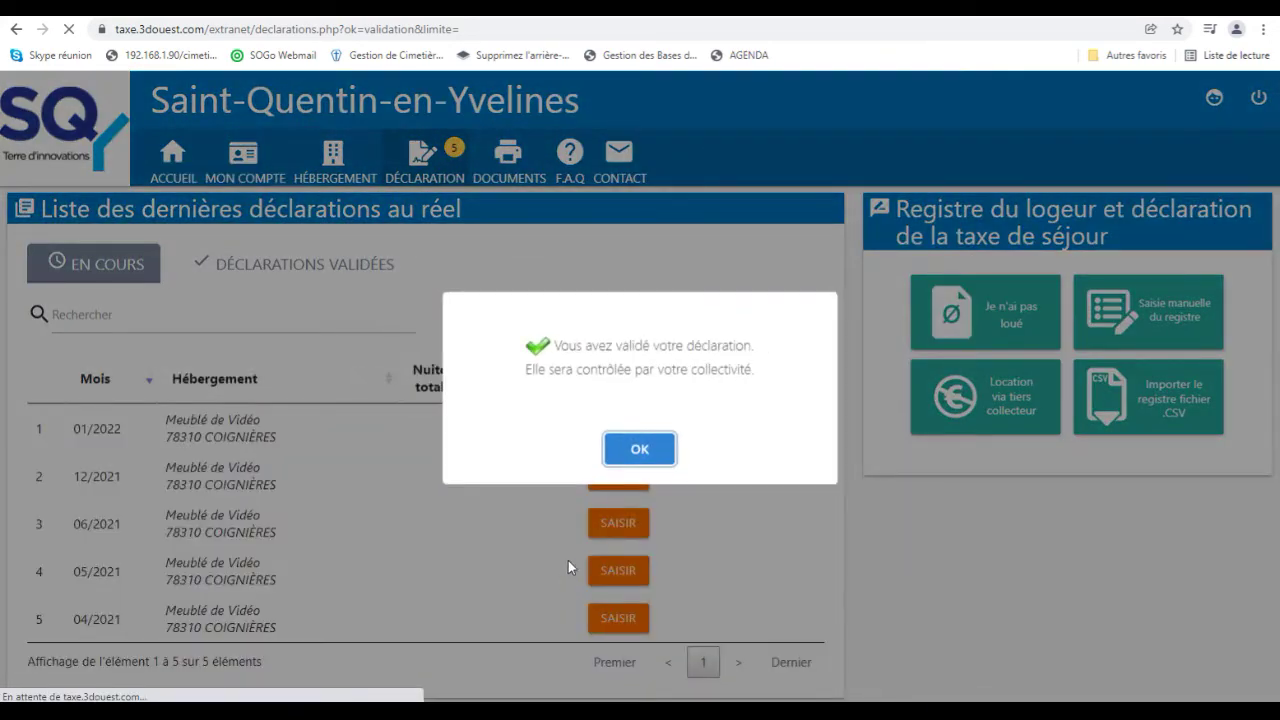
click(632, 449)
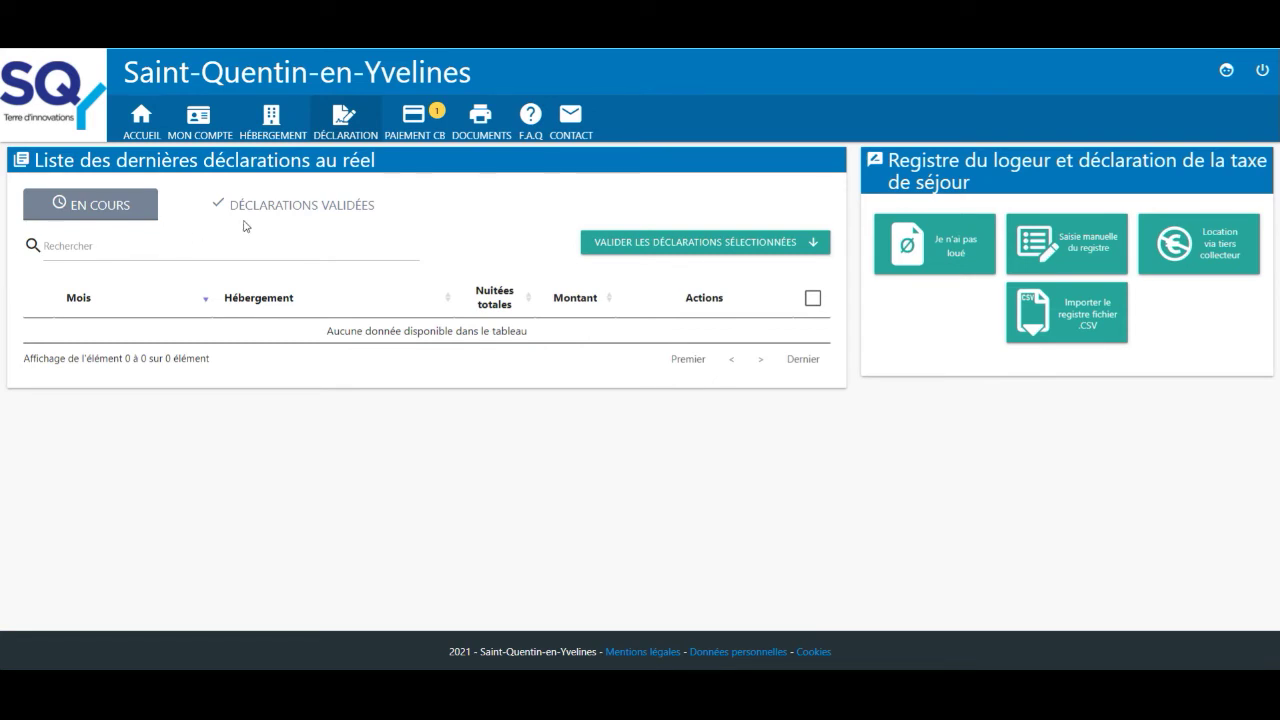
Review the list of already validated declarations.
click(280, 212)
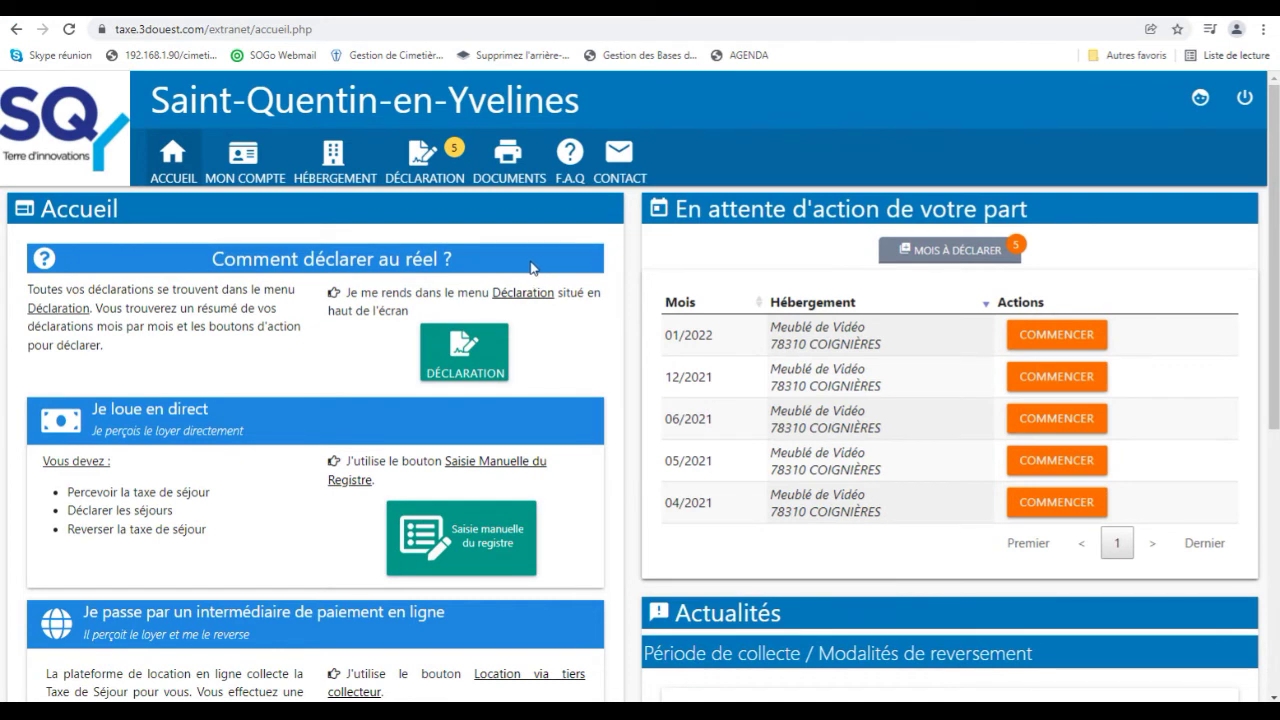
Go from the account menu to the accommodations list showing Meublé de Vidéo.
click(262, 169)
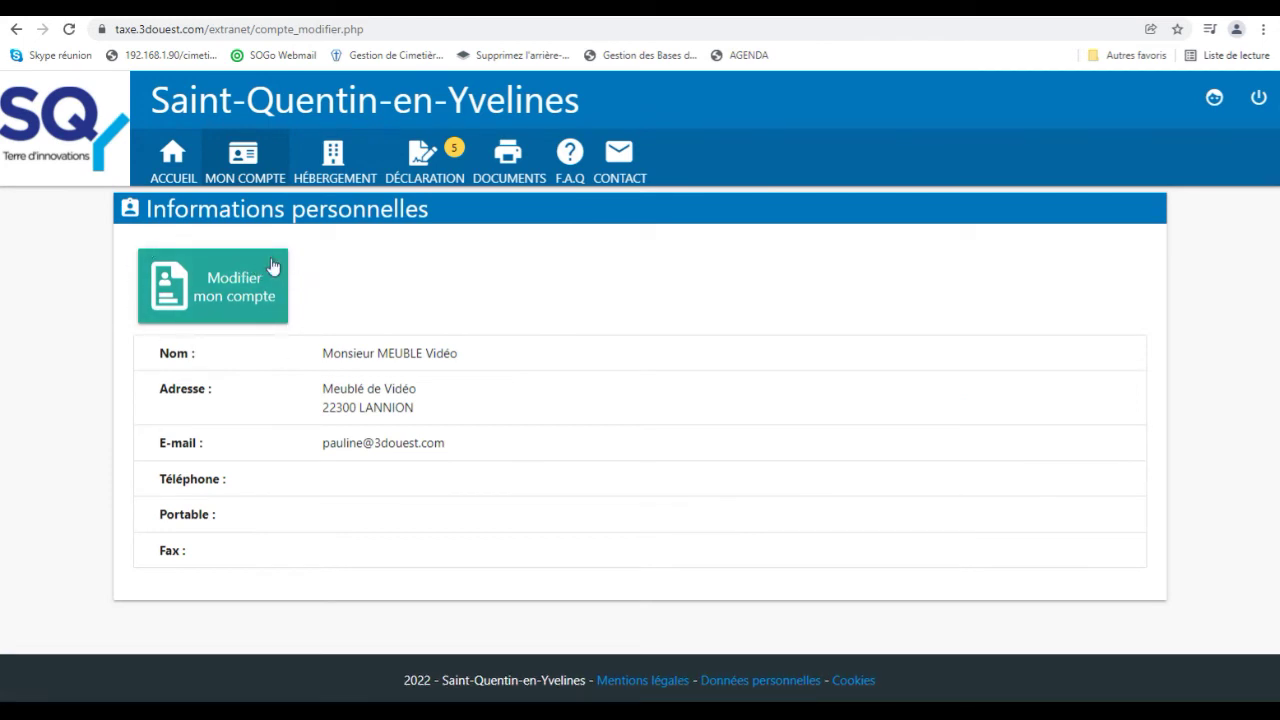
click(335, 180)
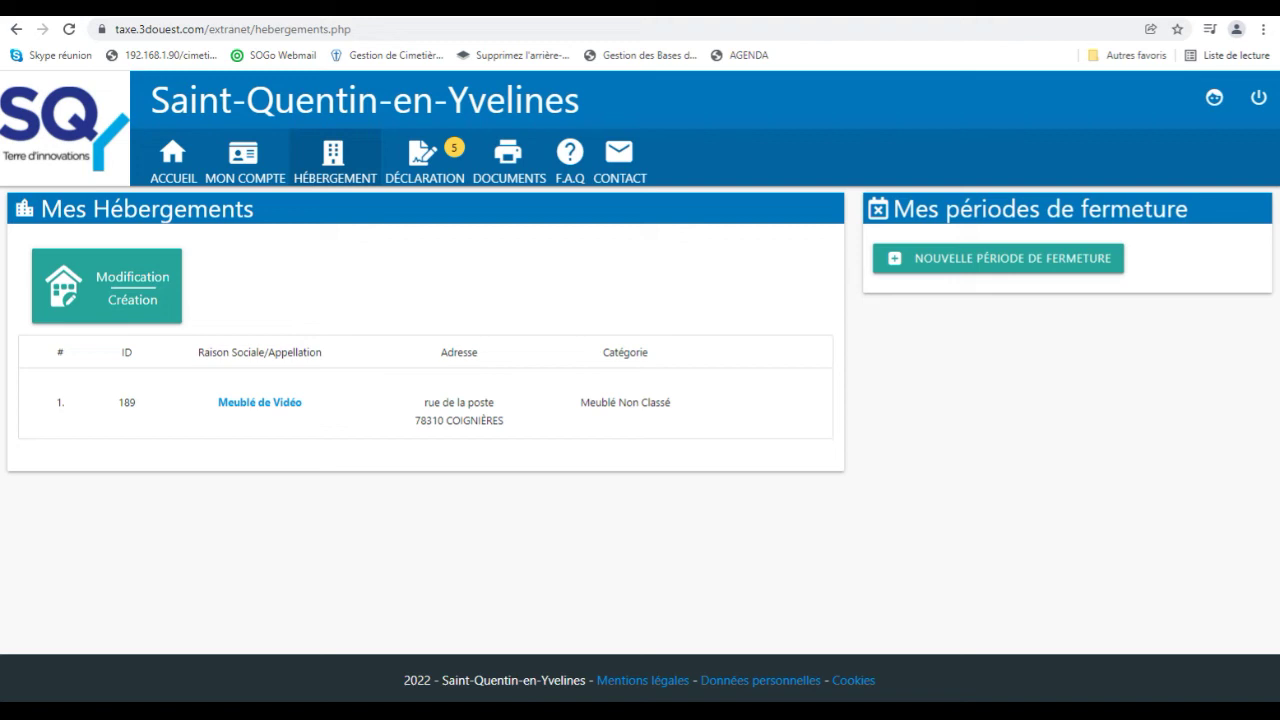
Create a new closure period closing 01/12/2021 and reopening 01/05/2022.
click(978, 262)
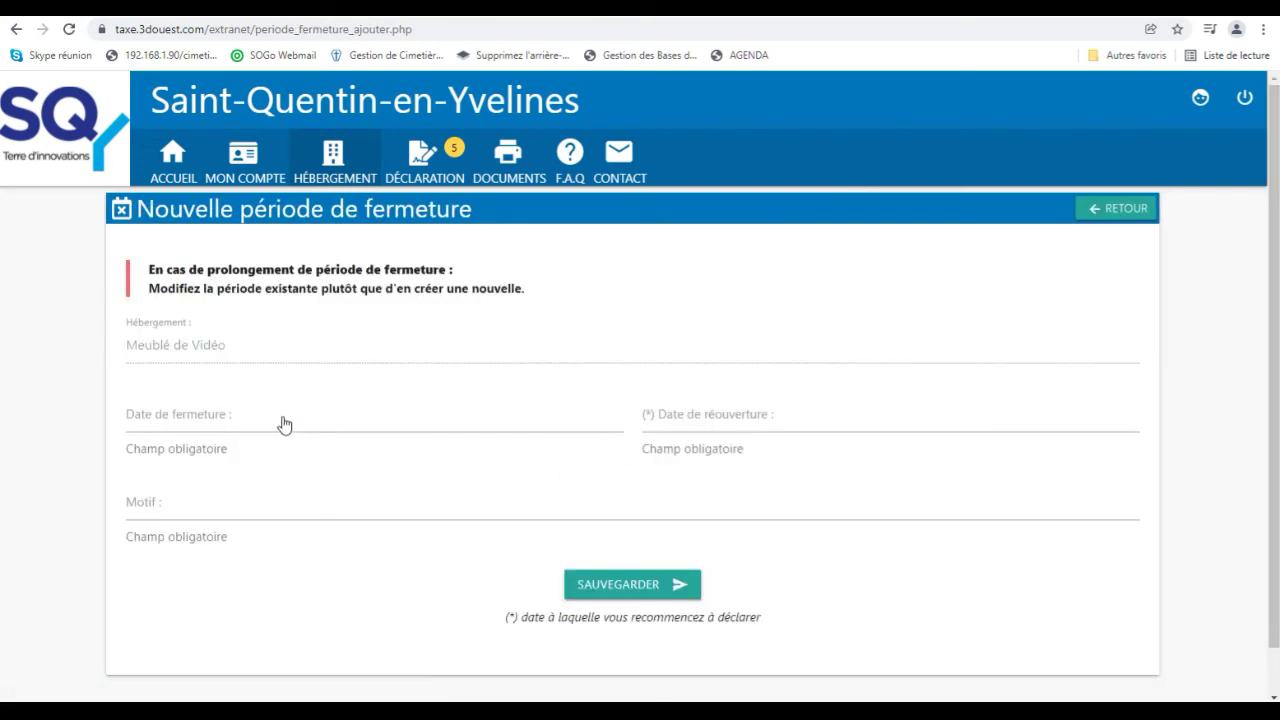
click(290, 422)
click(634, 156)
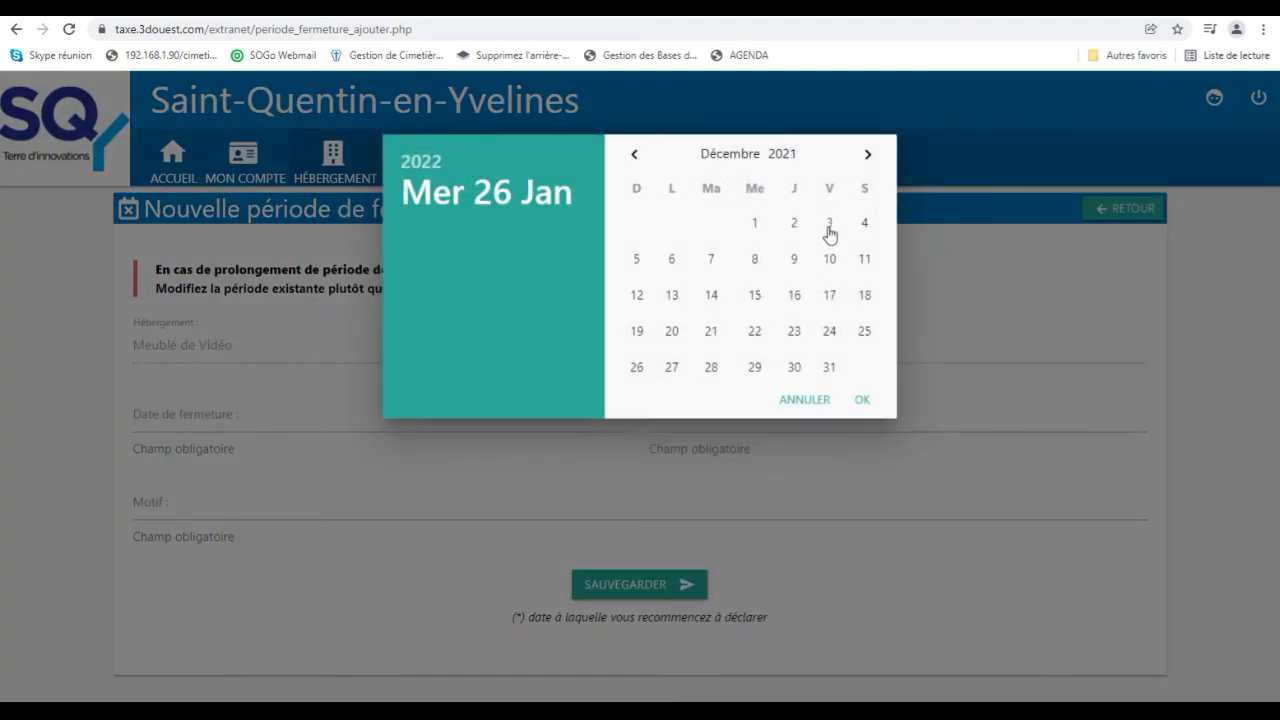
click(757, 224)
click(751, 420)
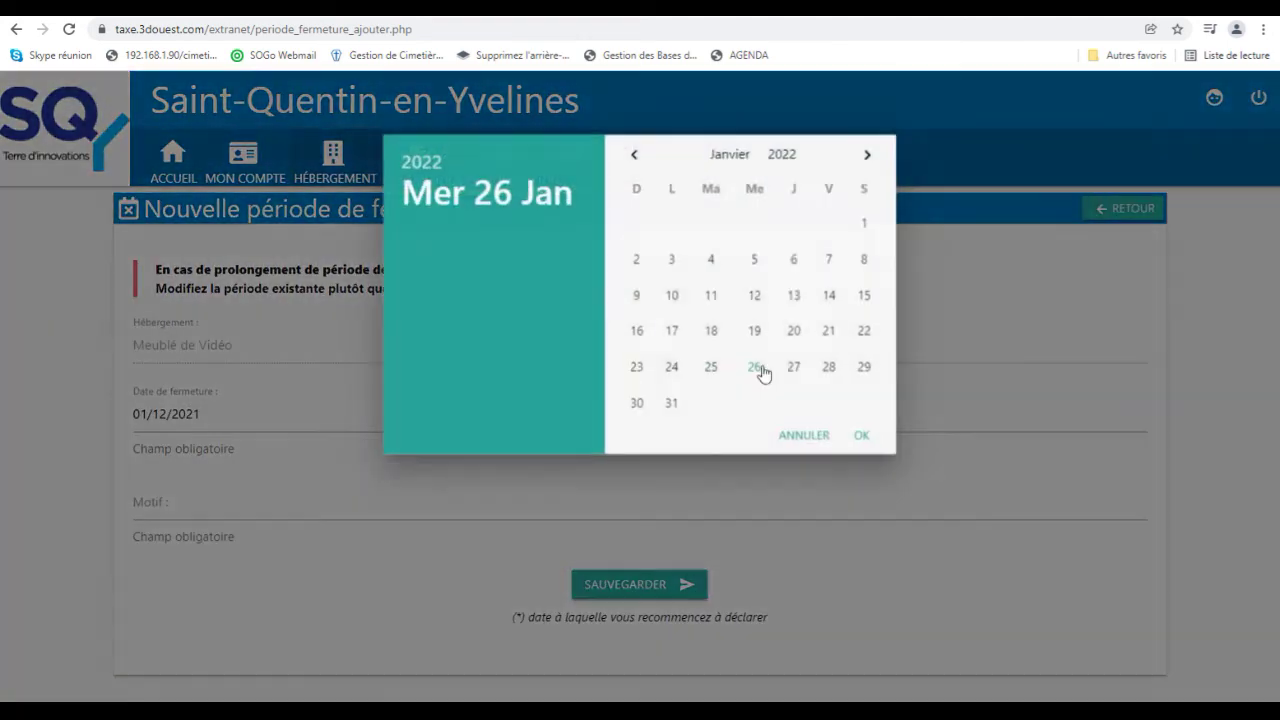
click(867, 156)
click(867, 156)
click(867, 156)
click(867, 156)
click(637, 224)
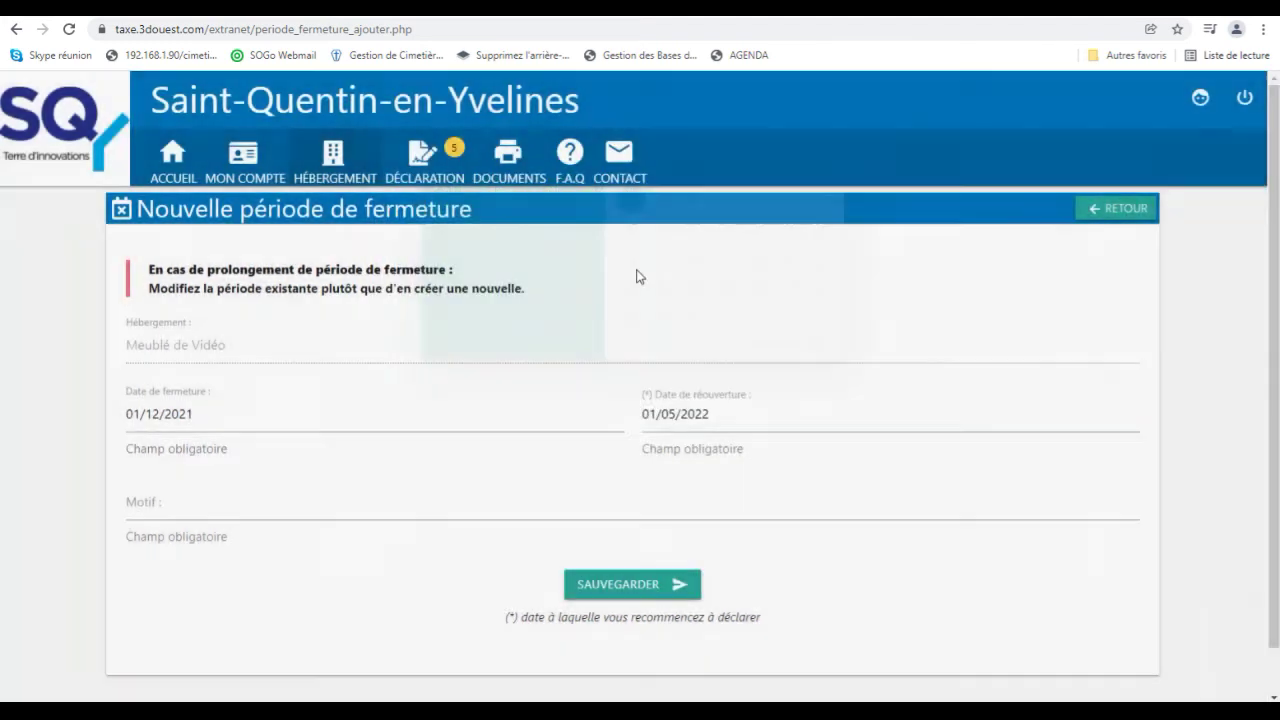
Enter the reason 'fermeture annuelle' and save the closure period.
click(428, 518)
text(fermeture annuelle)
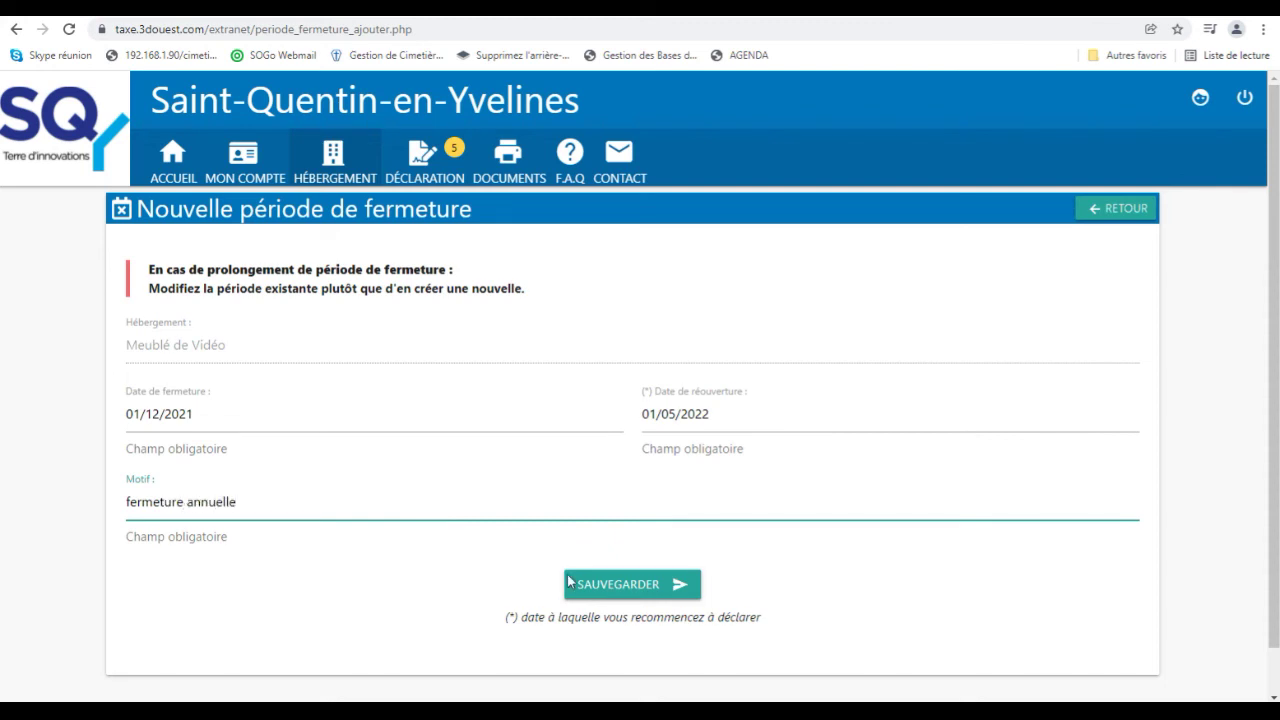
click(628, 592)
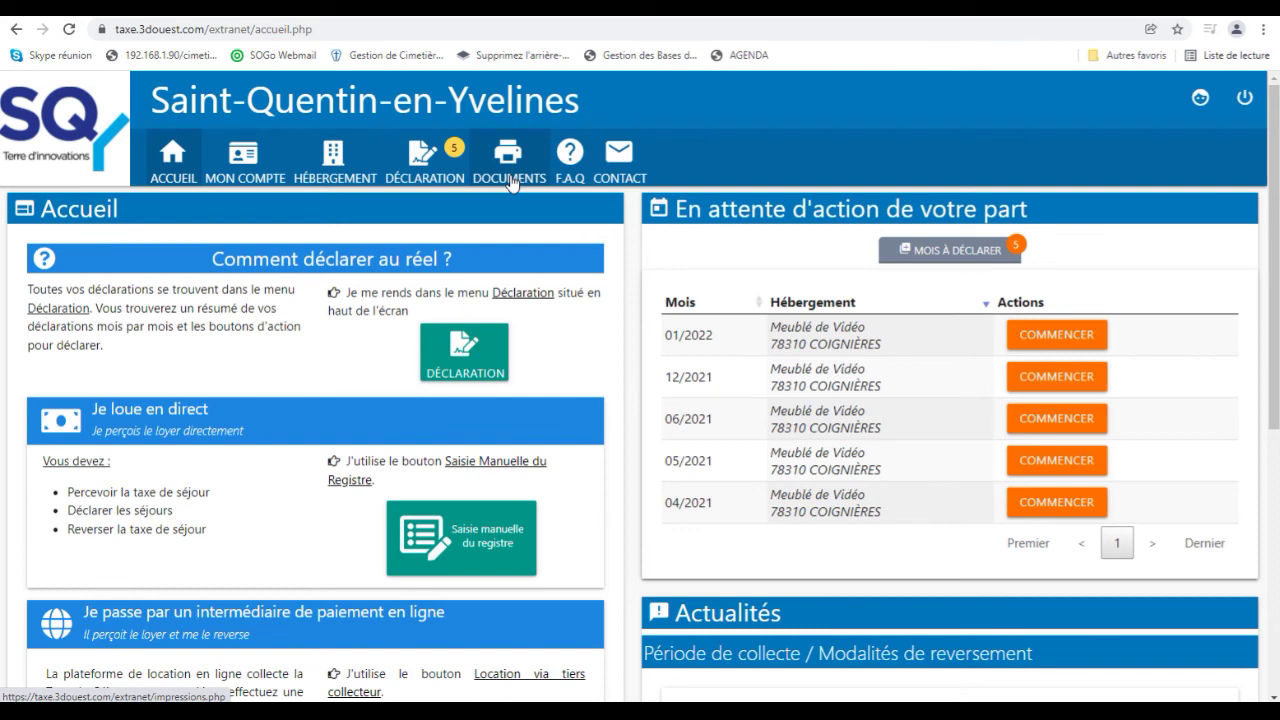
Open the Documents and printouts page.
click(510, 181)
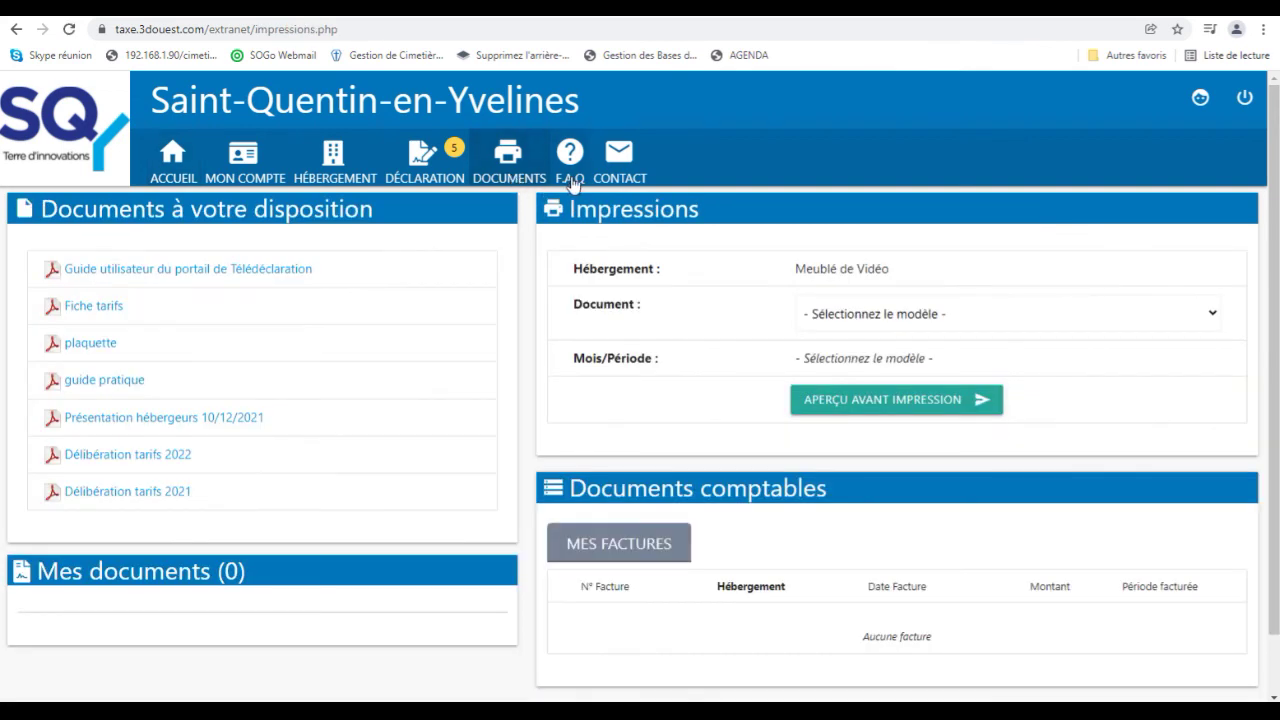
click(576, 184)
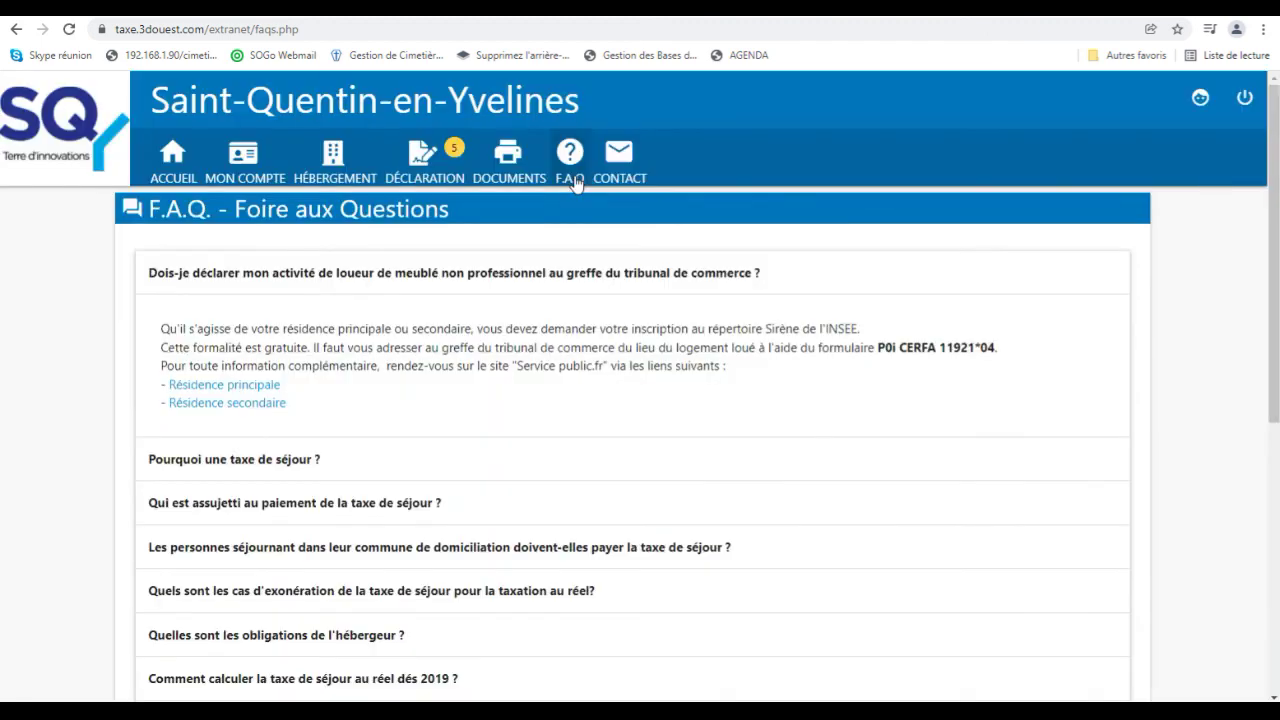
click(517, 180)
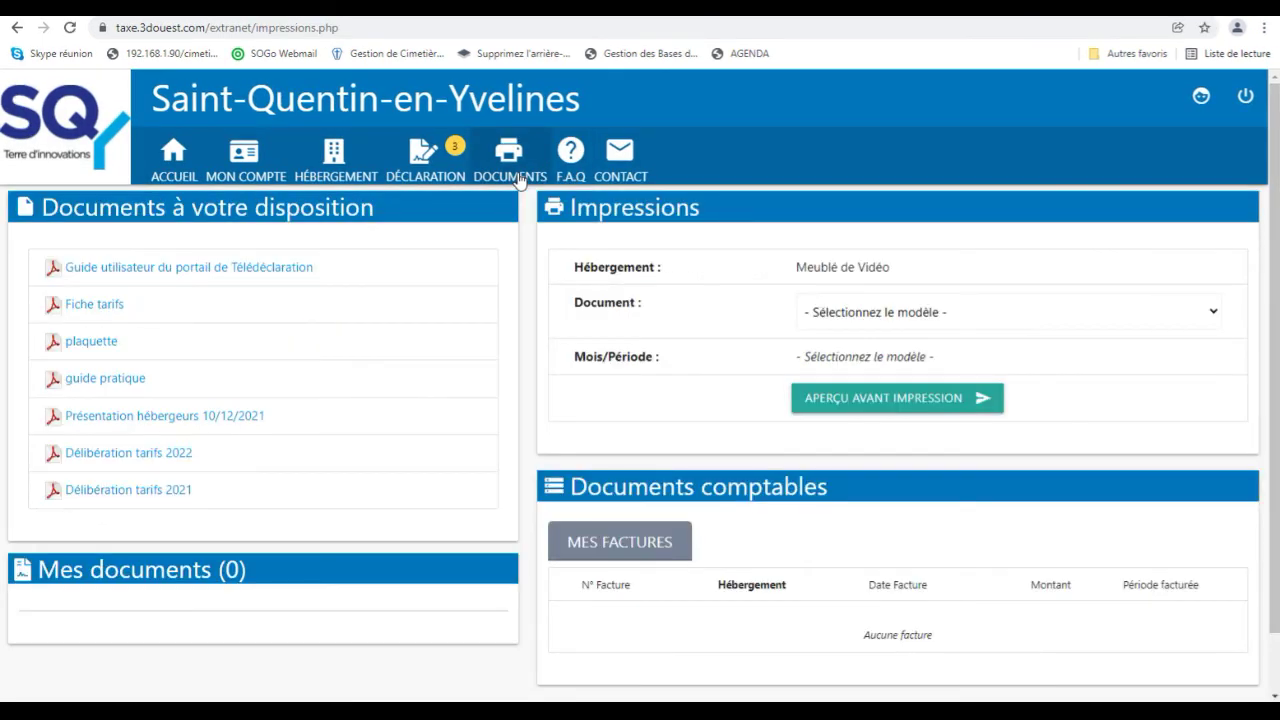
Preview the Récapitulatif période PDF for 01/10/2021 to 31/12/2021.
click(908, 318)
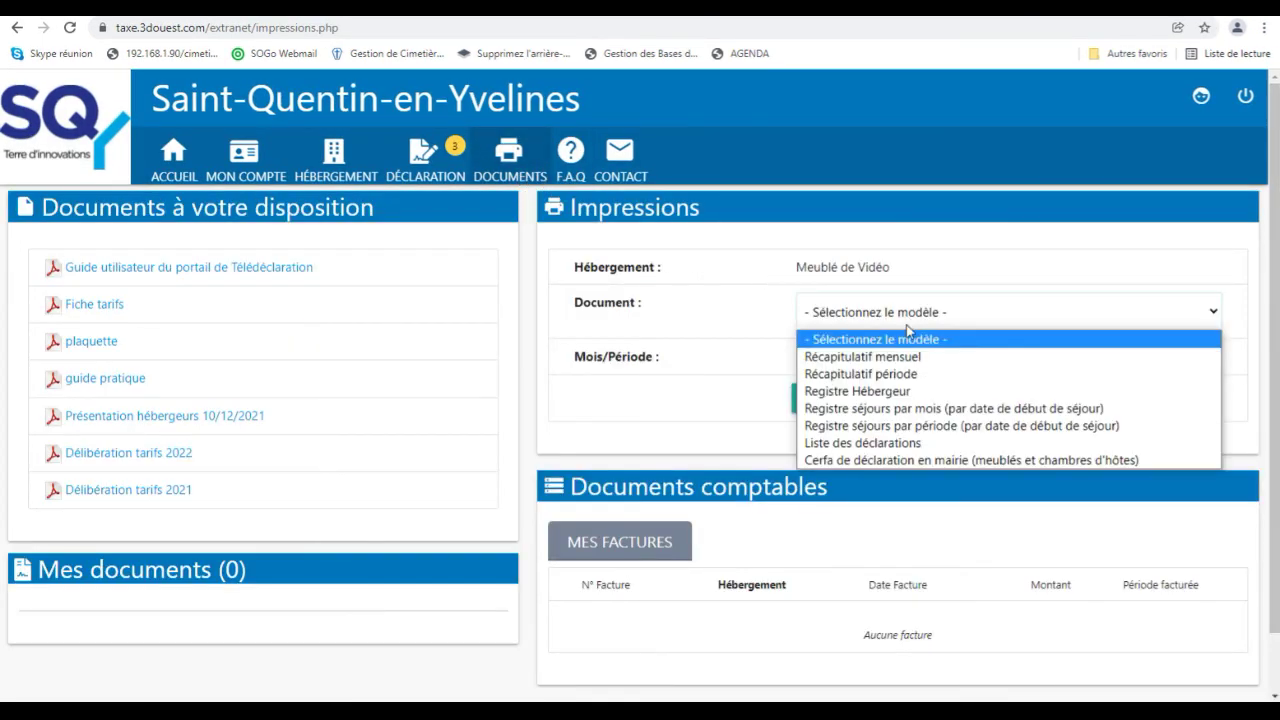
click(908, 373)
click(912, 370)
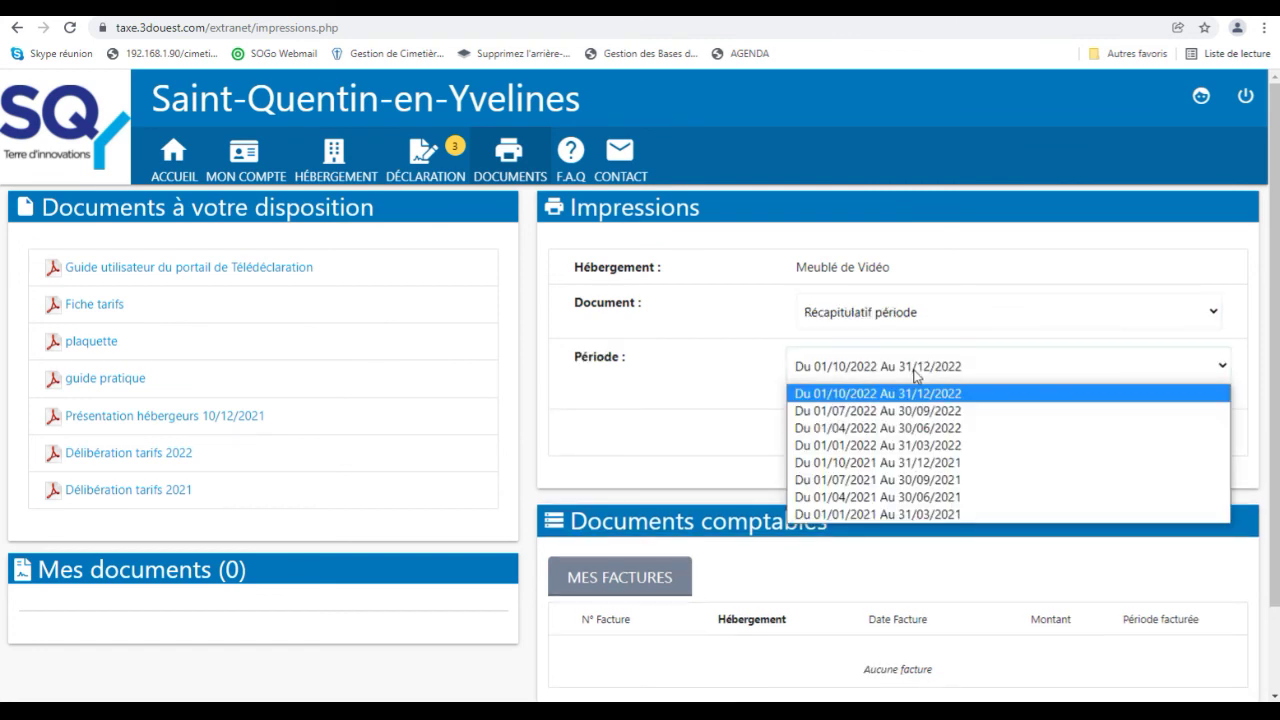
key(Escape)
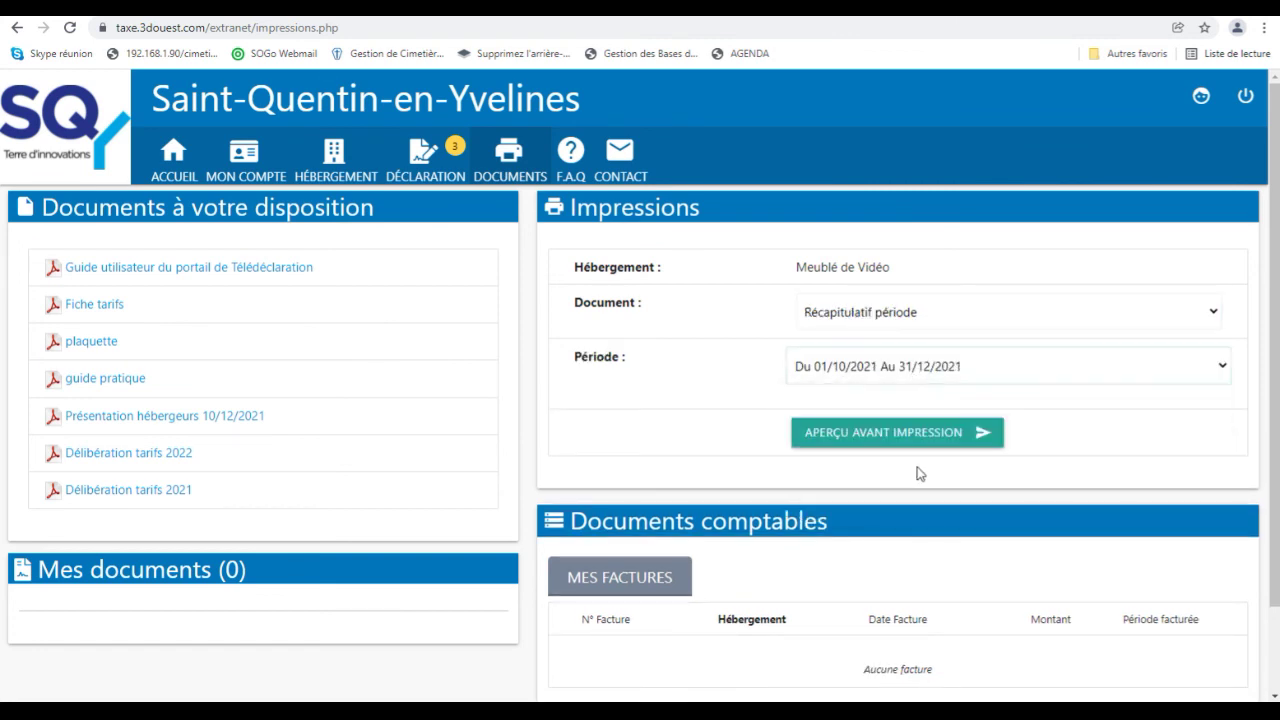
click(918, 432)
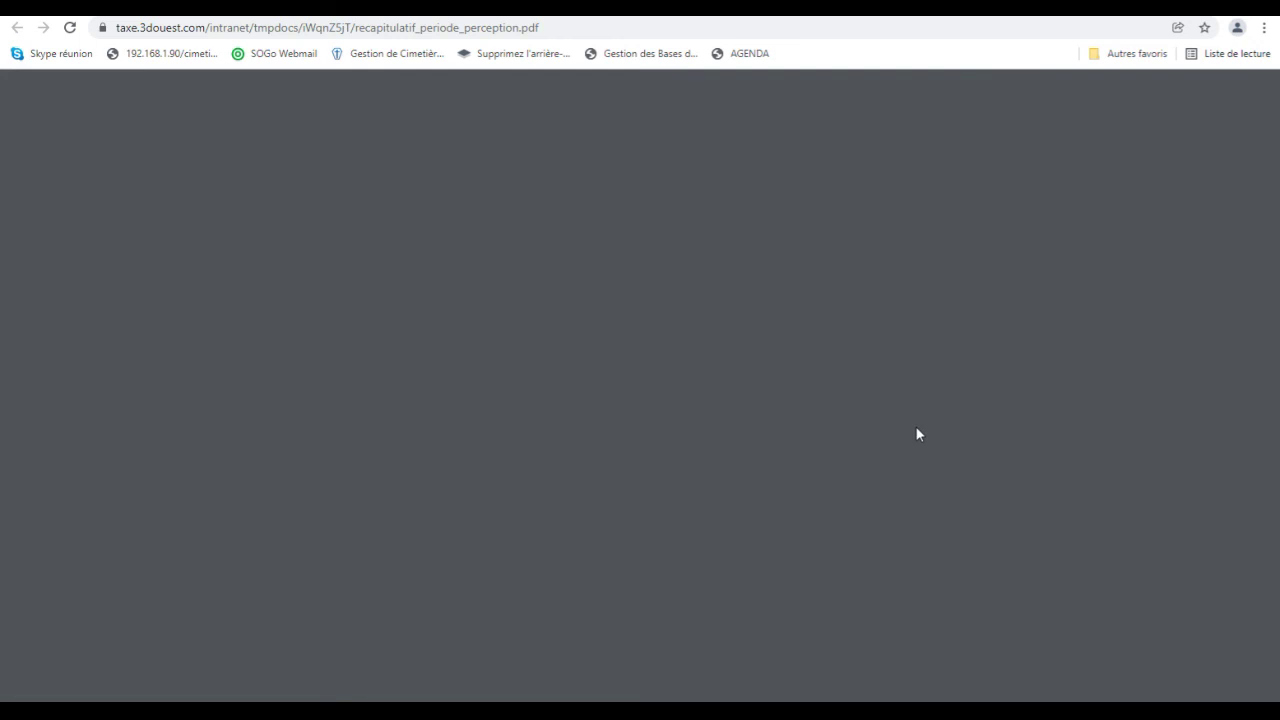